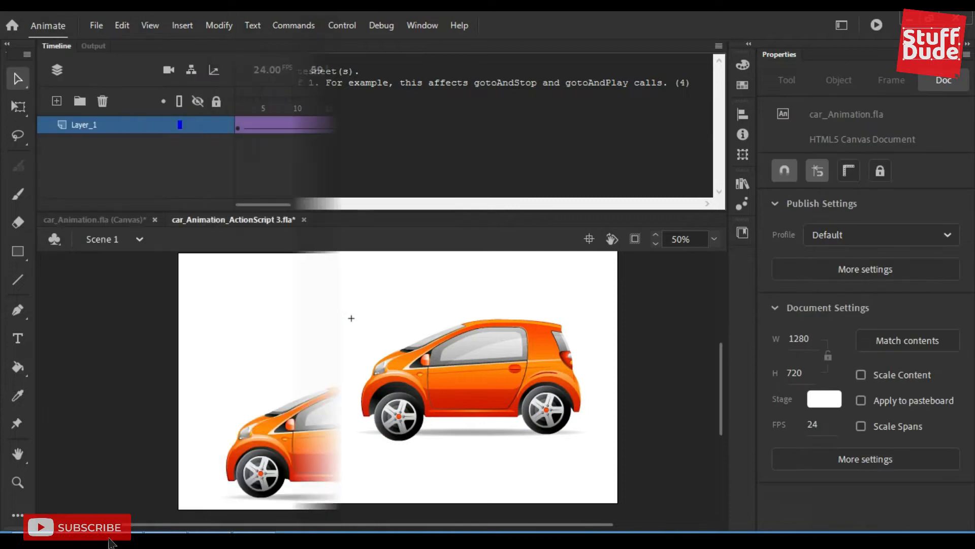
# - Switch to the Compact_car [Converted].eps artwork in Illustrator
pyautogui.hotkey('ctrl', 'Return')
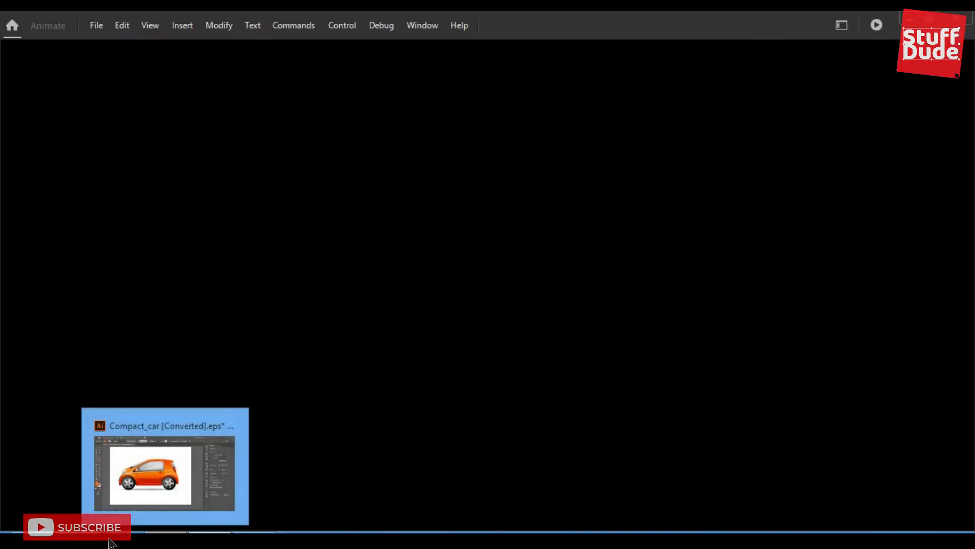
pyautogui.click(111, 543)
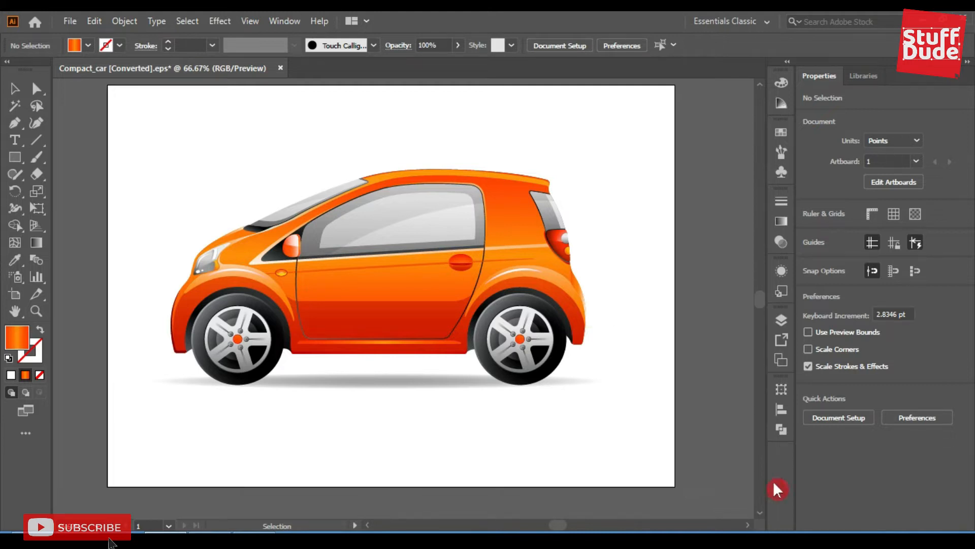
pyautogui.click(635, 200)
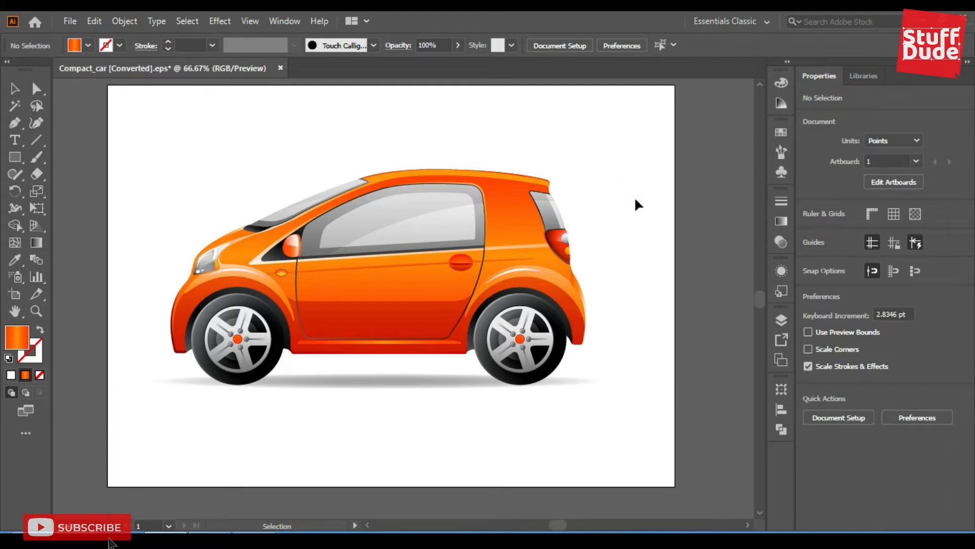
# - Try moving the window glass, lower door panel and rear body piece away from the car, and undo the moves
pyautogui.click(333, 206)
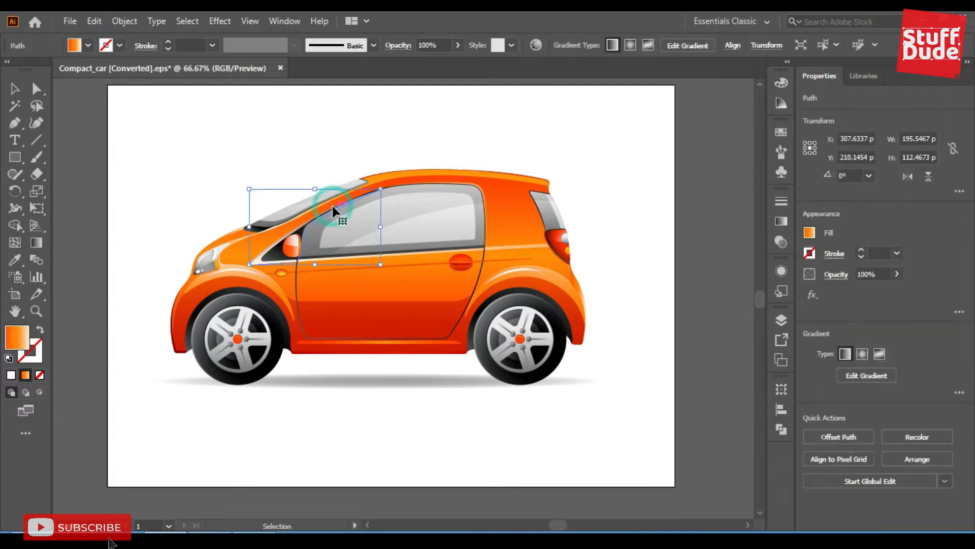
pyautogui.moveTo(464, 209); pyautogui.dragTo(485, 132)
pyautogui.moveTo(443, 305); pyautogui.dragTo(437, 383)
pyautogui.moveTo(528, 270); pyautogui.dragTo(590, 258)
pyautogui.hotkey('ctrl', 'z')
pyautogui.hotkey('ctrl', 'z')
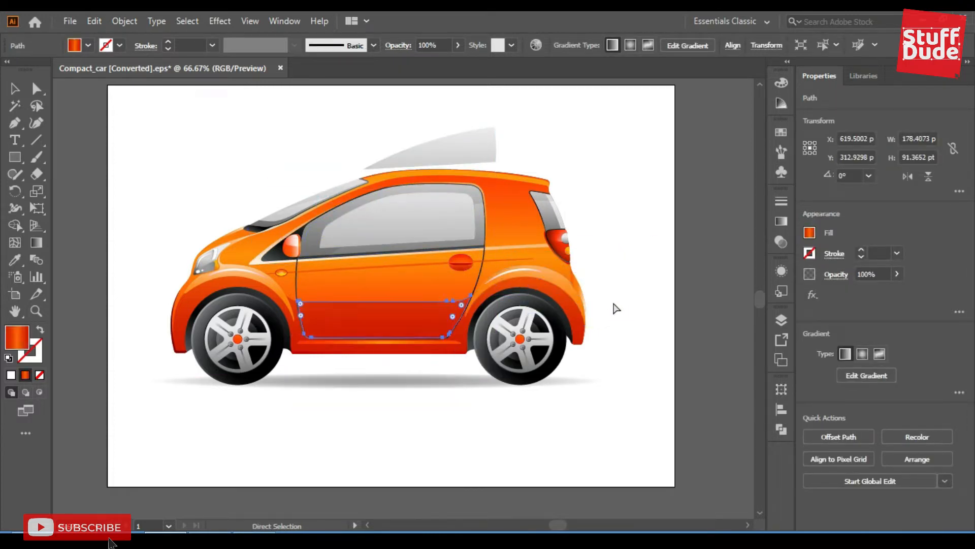
pyautogui.hotkey('ctrl', 'z')
# - Try pulling both wheels and the ground shadow away from the car body, undoing each move
pyautogui.click(569, 165)
pyautogui.click(599, 389)
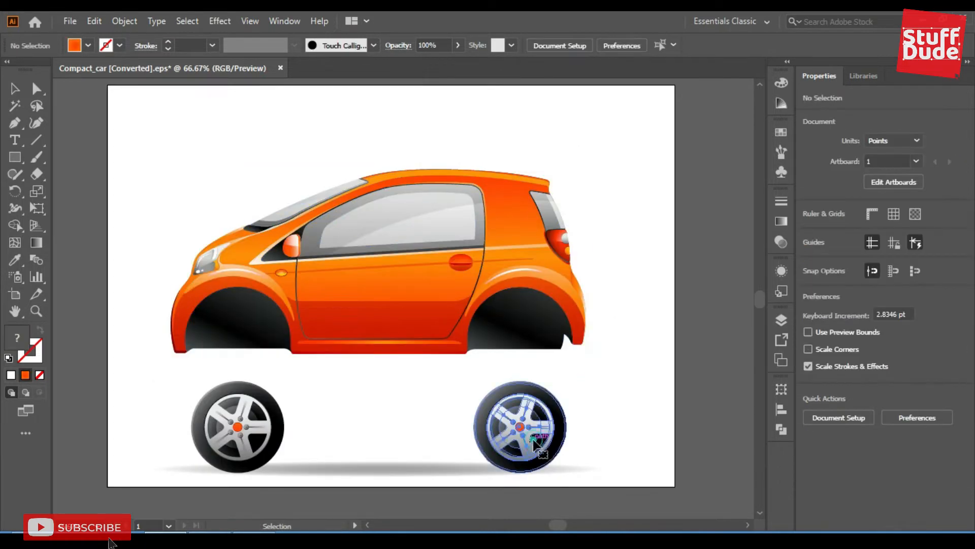
pyautogui.click(533, 438)
pyautogui.moveTo(136, 409); pyautogui.dragTo(593, 484)
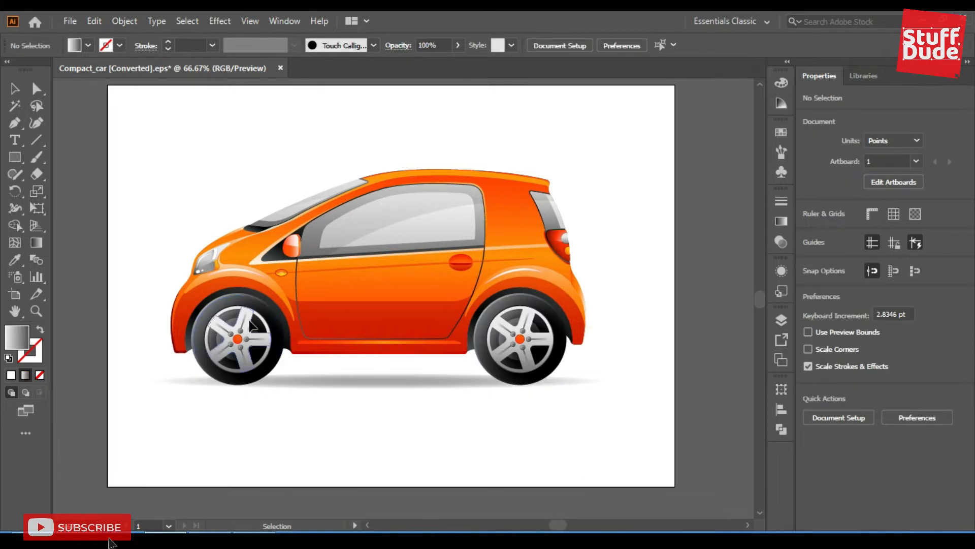
pyautogui.moveTo(238, 337); pyautogui.dragTo(197, 421)
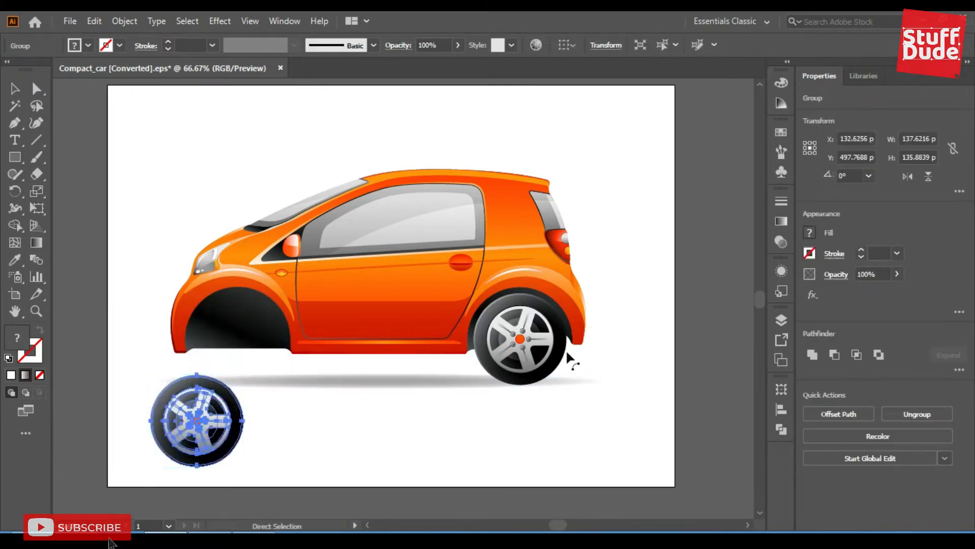
pyautogui.hotkey('ctrl', 'z')
pyautogui.moveTo(531, 341); pyautogui.dragTo(564, 394)
pyautogui.hotkey('ctrl', 'z')
pyautogui.moveTo(349, 390); pyautogui.dragTo(341, 463)
pyautogui.hotkey('ctrl', 'z')
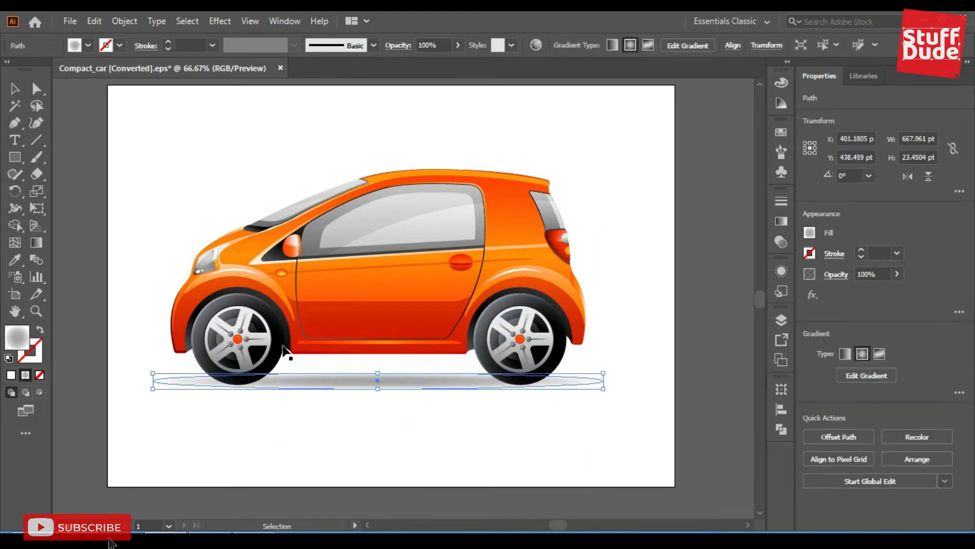
# - Select and copy the complete car artwork, including the body, both wheels and the shadow
pyautogui.moveTo(148, 144); pyautogui.dragTo(595, 344)
pyautogui.click(626, 149)
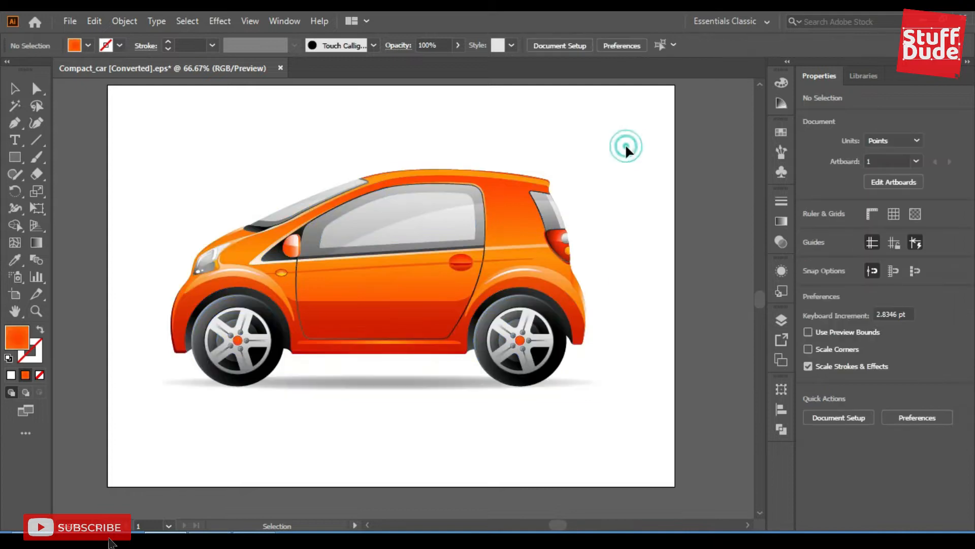
pyautogui.moveTo(625, 136); pyautogui.dragTo(217, 425)
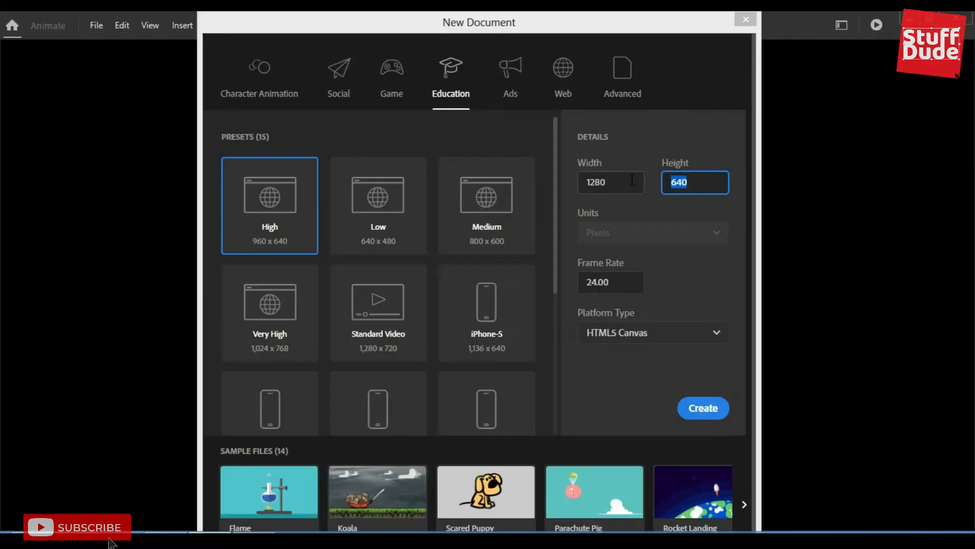
# - In Animate, create a new HTML5 Canvas document 1280 wide and 720 high at 24 fps
pyautogui.write('720')
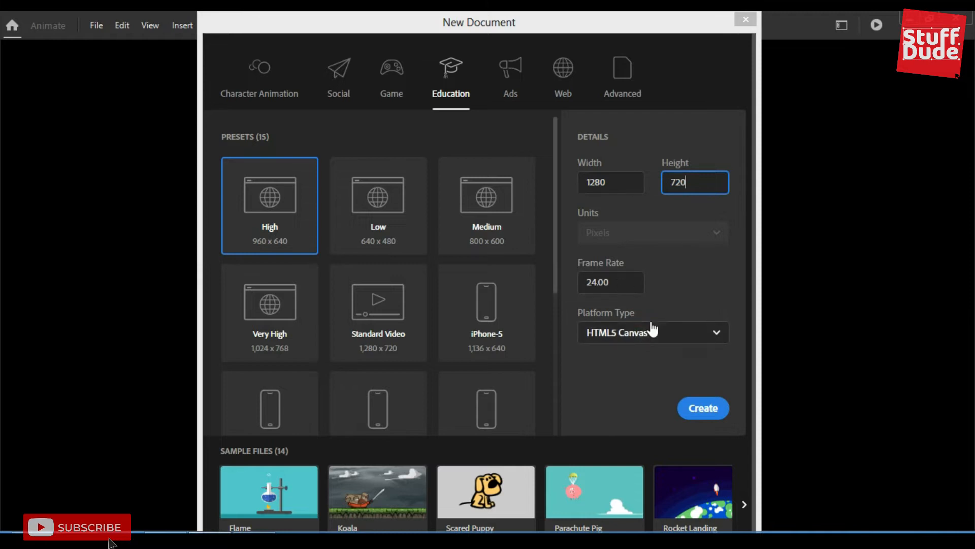
pyautogui.click(655, 338)
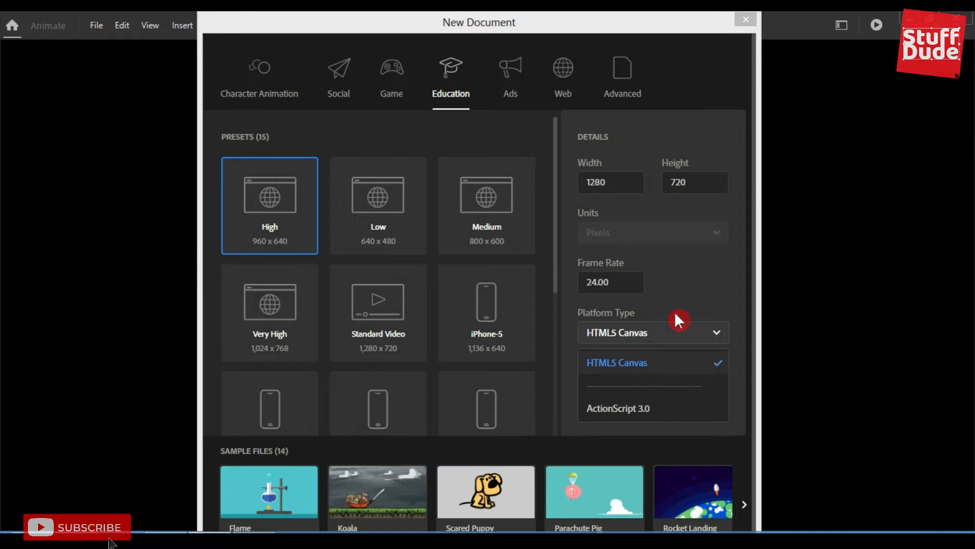
pyautogui.click(708, 279)
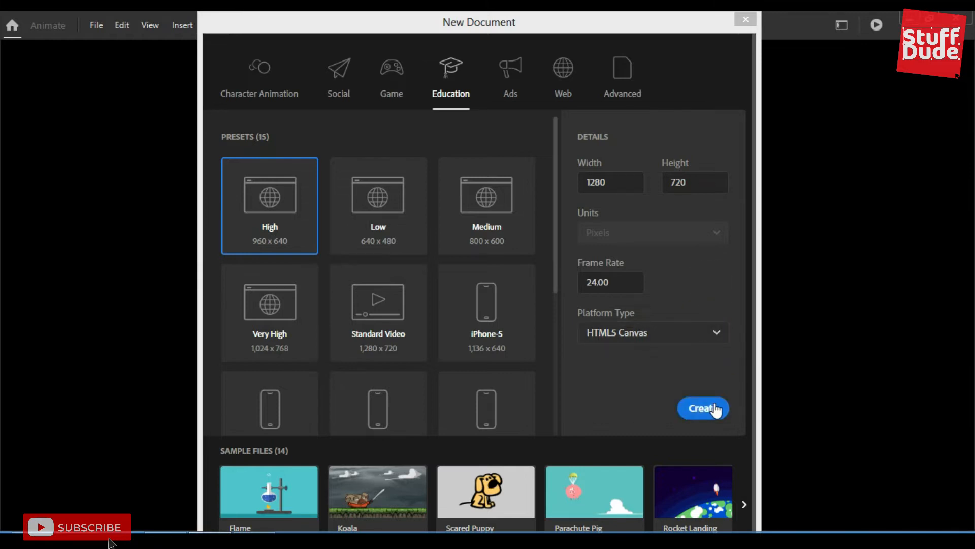
pyautogui.click(719, 336)
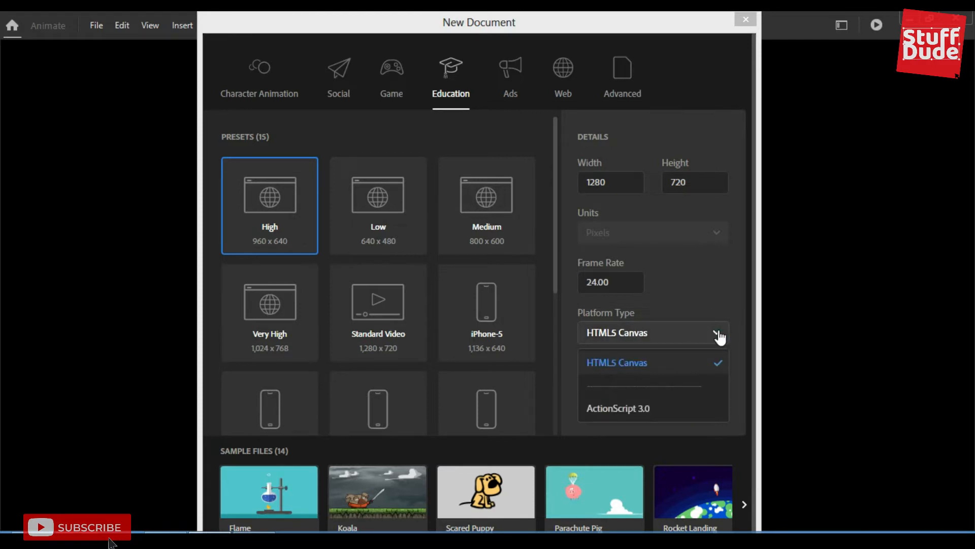
pyautogui.click(714, 286)
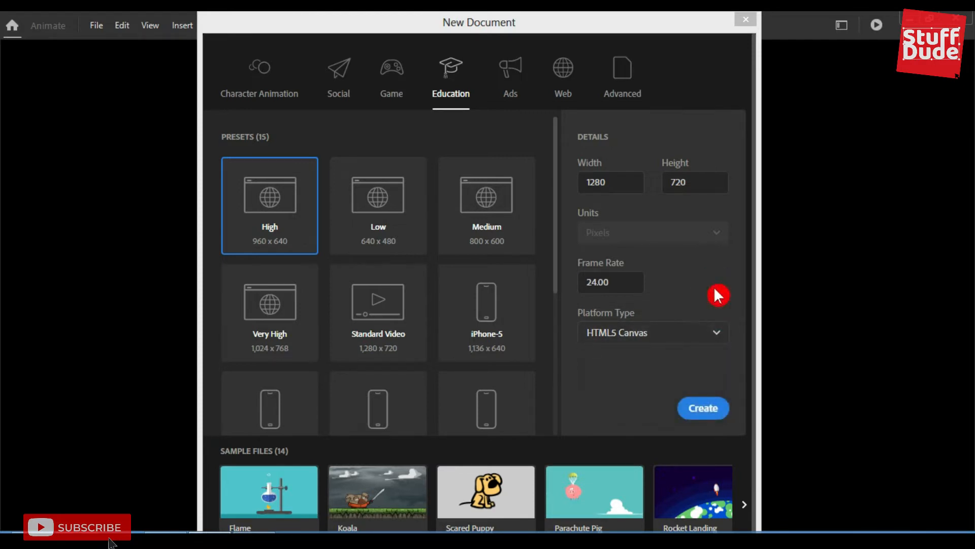
pyautogui.click(703, 408)
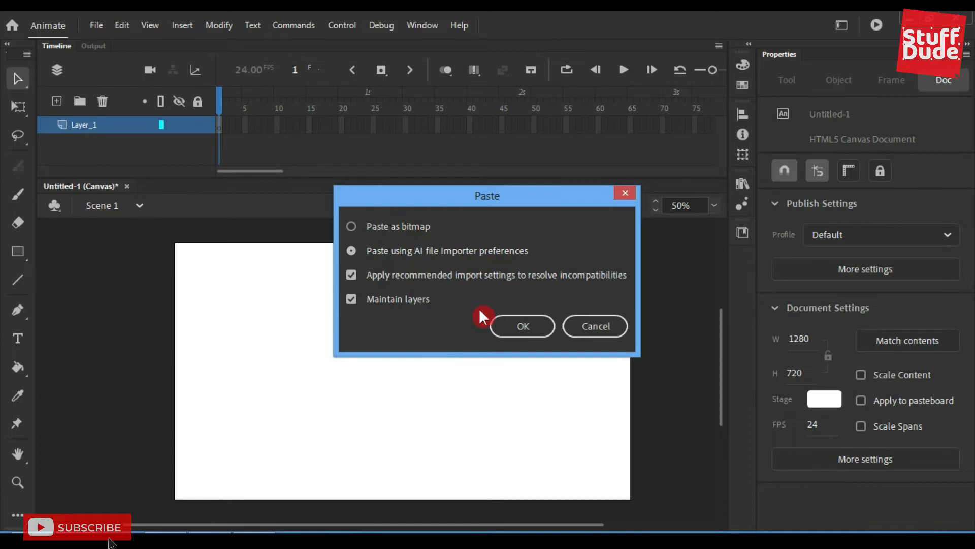
# - Paste the car using AI file Importer preferences with recommended import settings and layers maintained
pyautogui.click(529, 328)
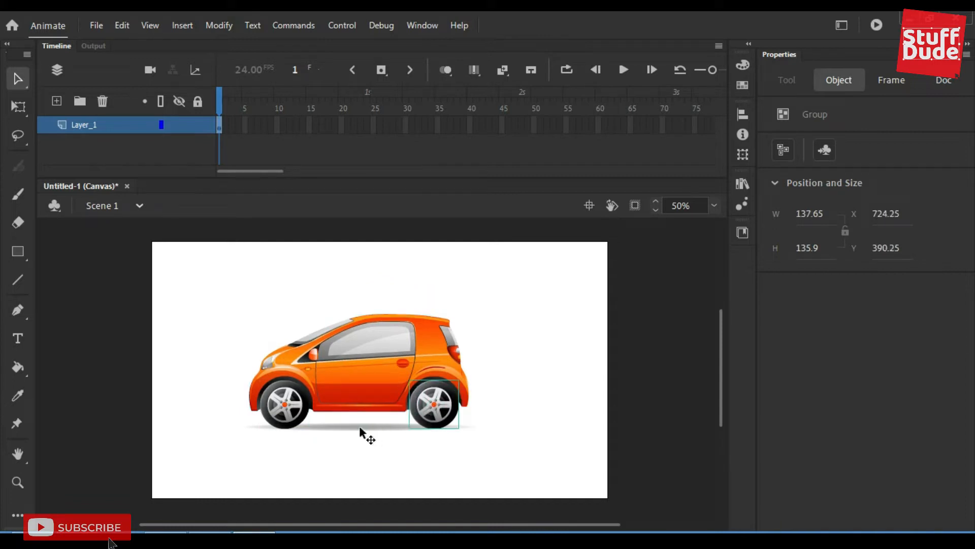
pyautogui.click(440, 435)
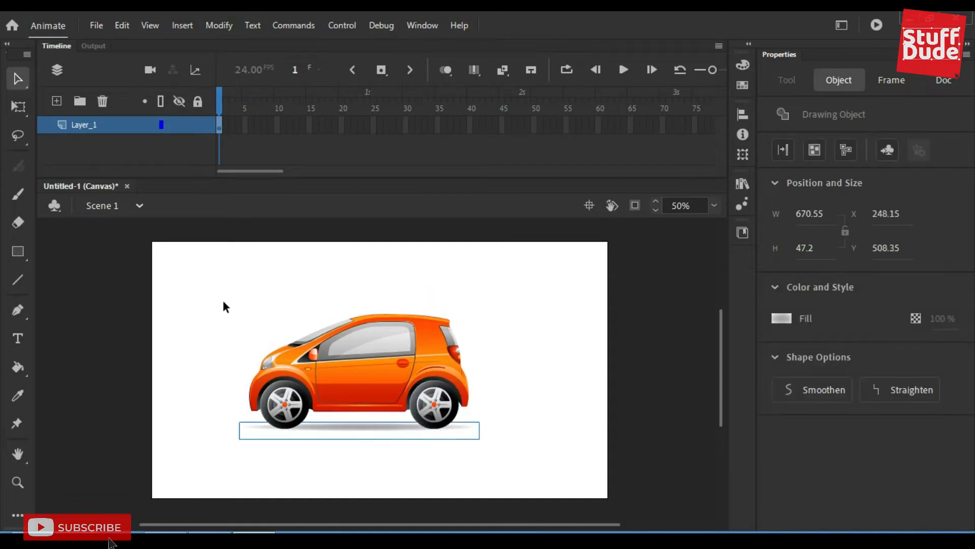
# - Select every part of the car on the stage and convert it to a Movie Clip symbol named Symbol 1
pyautogui.click(220, 130)
pyautogui.moveTo(202, 276); pyautogui.dragTo(529, 466)
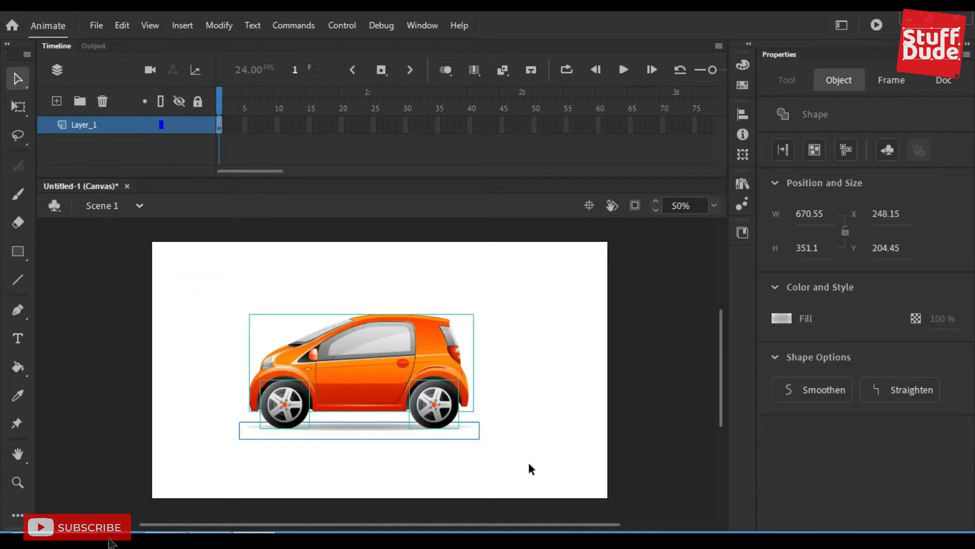
pyautogui.rightClick(435, 358)
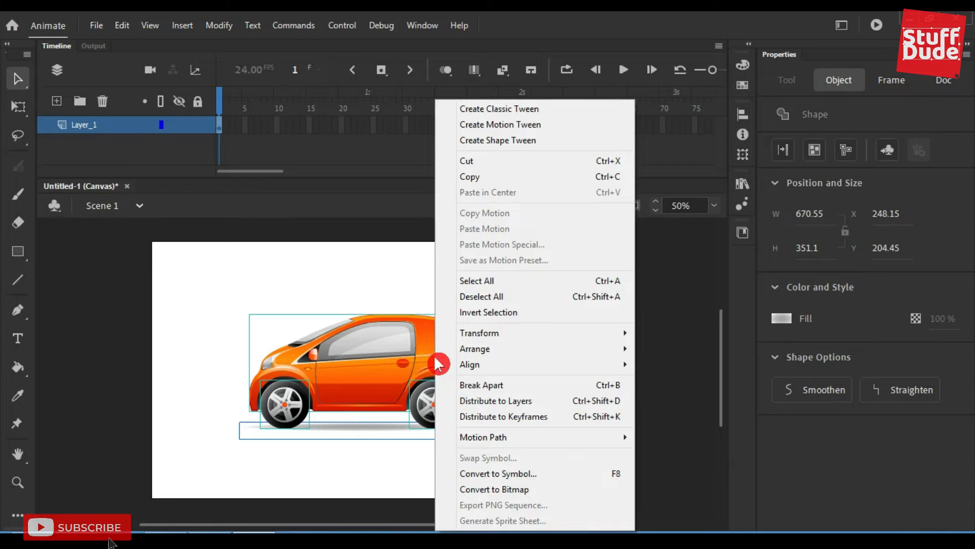
pyautogui.click(527, 473)
pyautogui.click(394, 153)
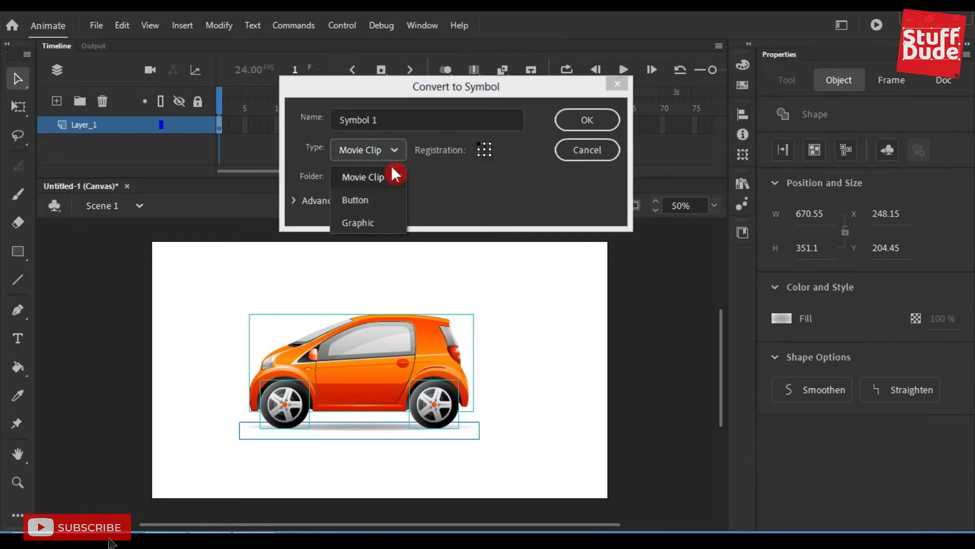
pyautogui.click(375, 178)
pyautogui.click(589, 122)
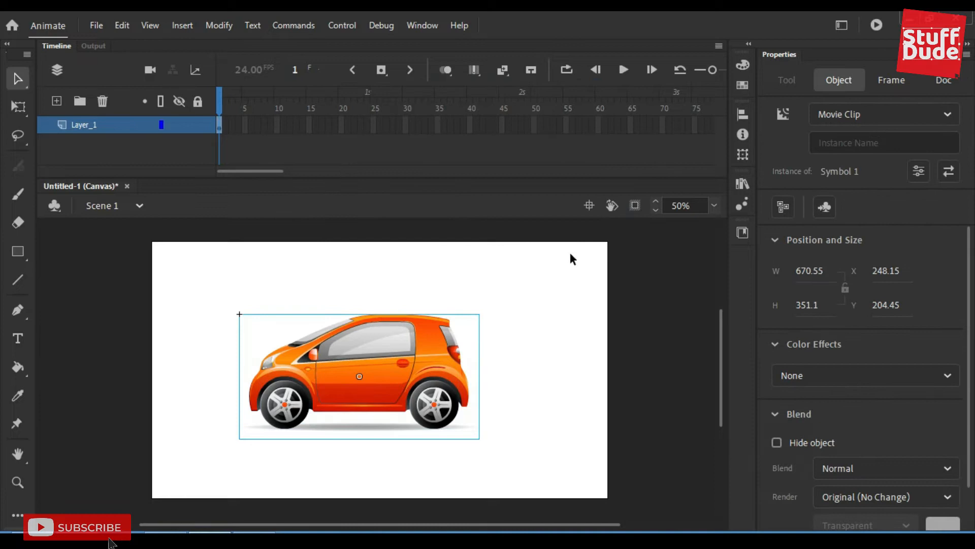
pyautogui.click(569, 255)
# - Open the car symbol for editing and check that its body and wheels select as separate parts
pyautogui.click(410, 357)
pyautogui.doubleClick(384, 378)
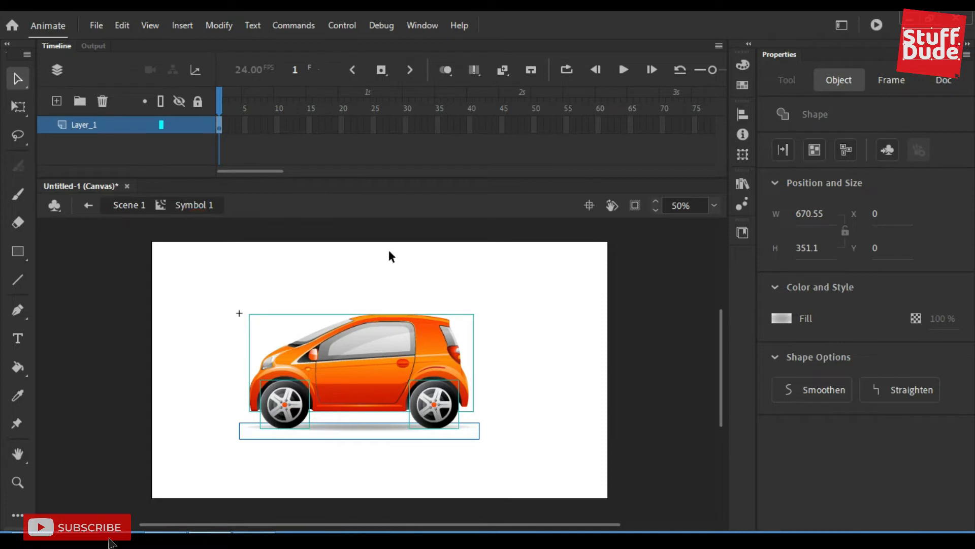
pyautogui.click(419, 274)
pyautogui.click(396, 325)
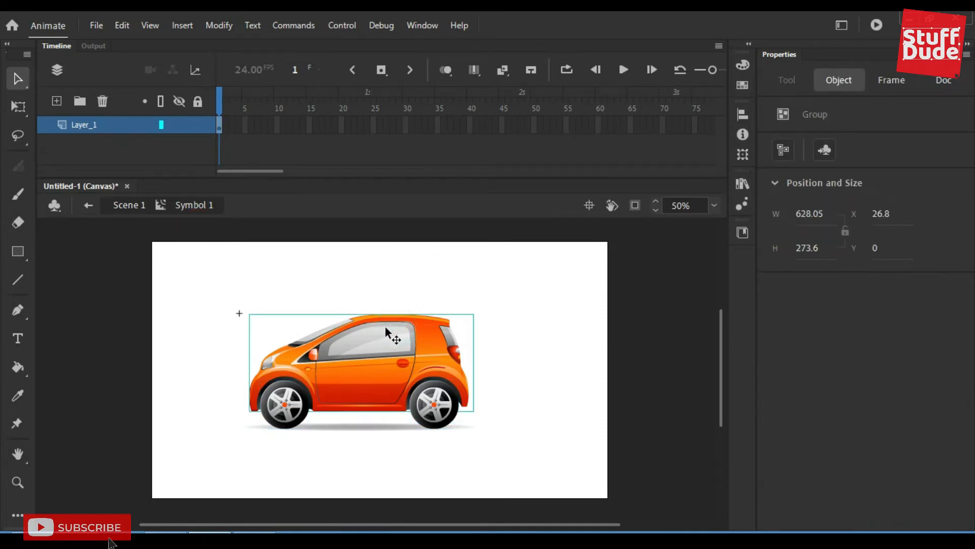
pyautogui.click(291, 407)
pyautogui.click(443, 404)
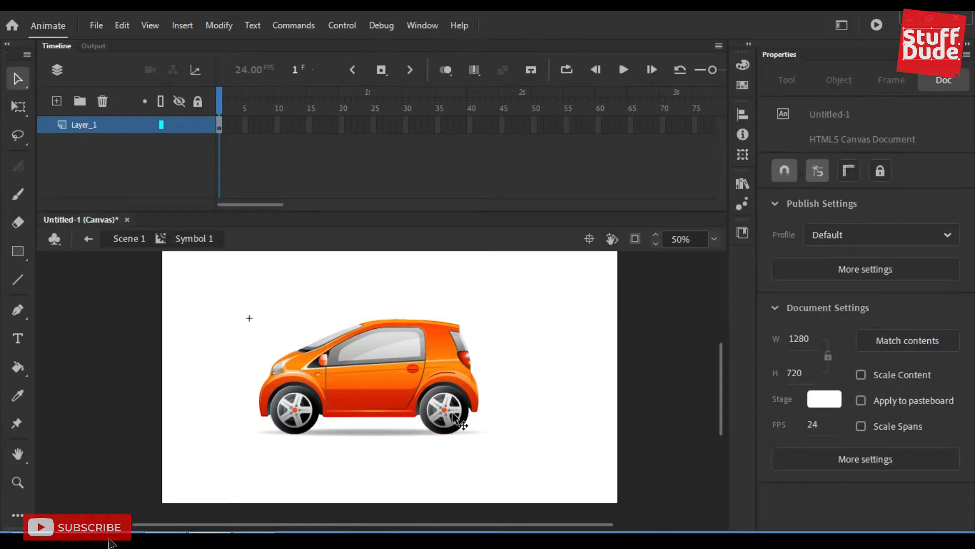
# - Delete the front wheel from the car symbol
pyautogui.click(454, 417)
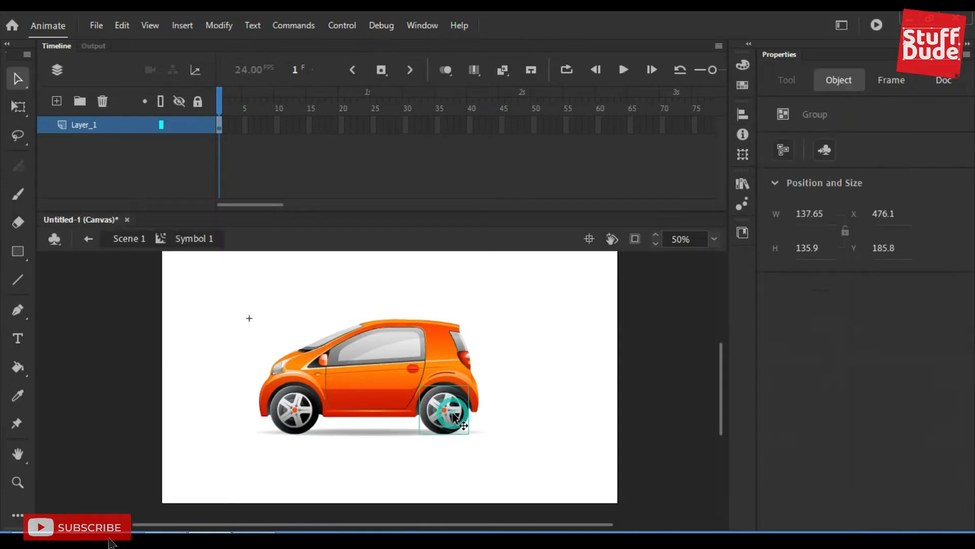
pyautogui.click(301, 410)
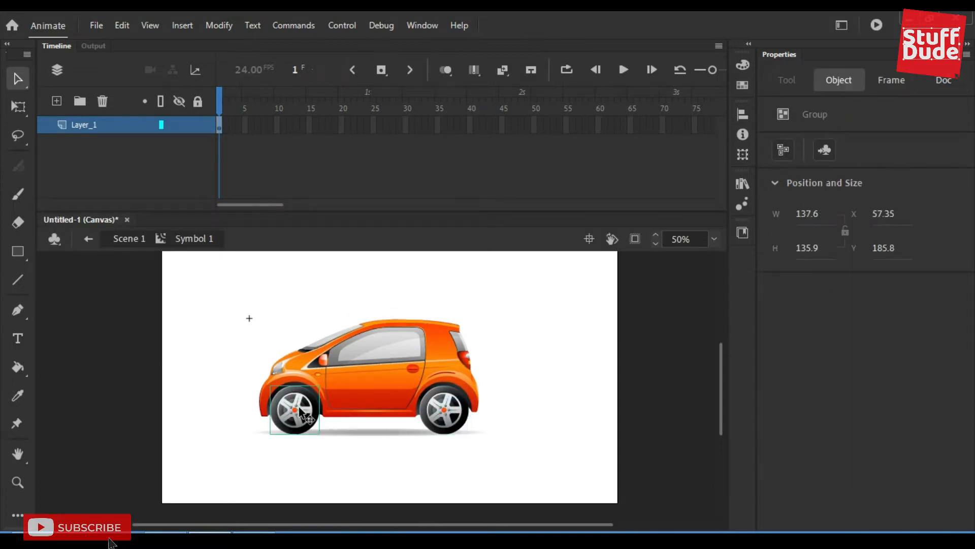
pyautogui.press('Delete')
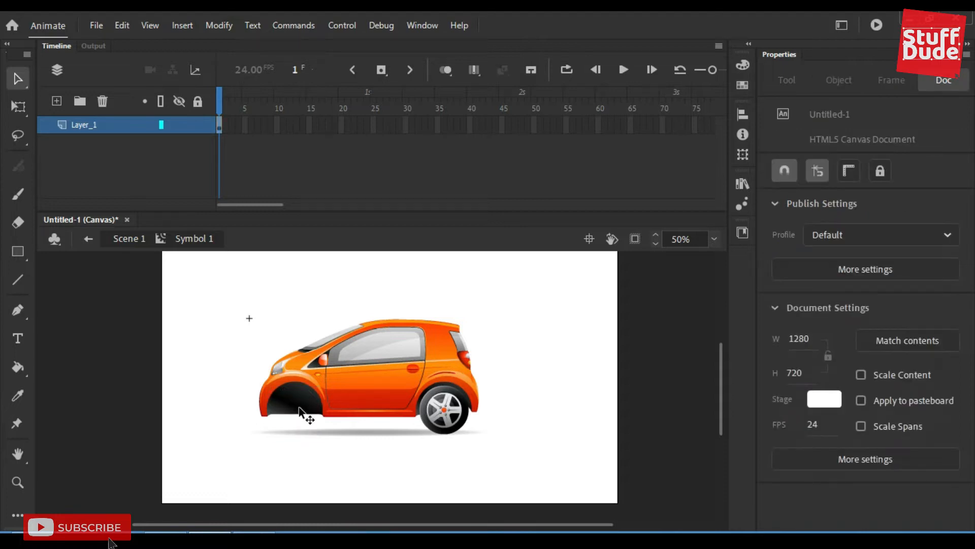
# - Distribute the car body, rear wheel and shadow to separate layers inside the symbol
pyautogui.click(452, 403)
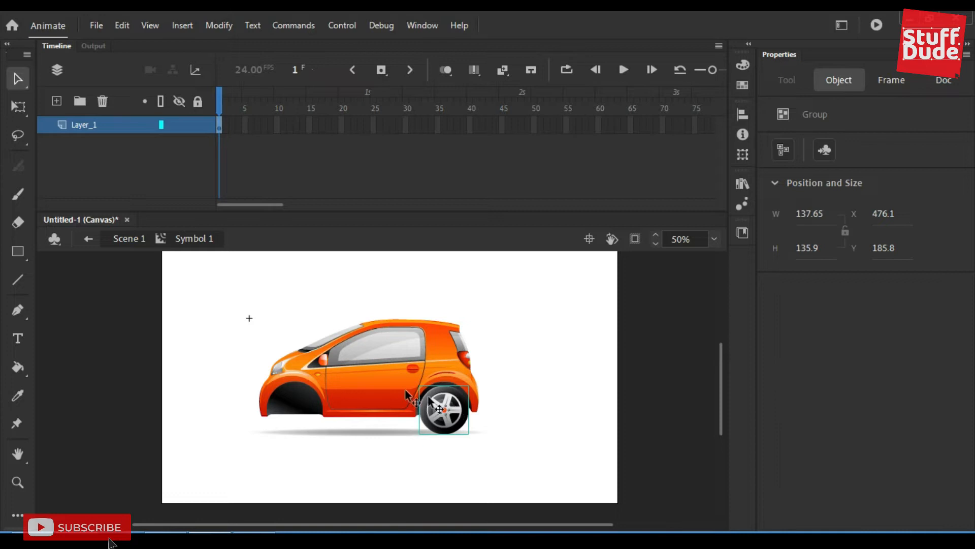
pyautogui.click(391, 355)
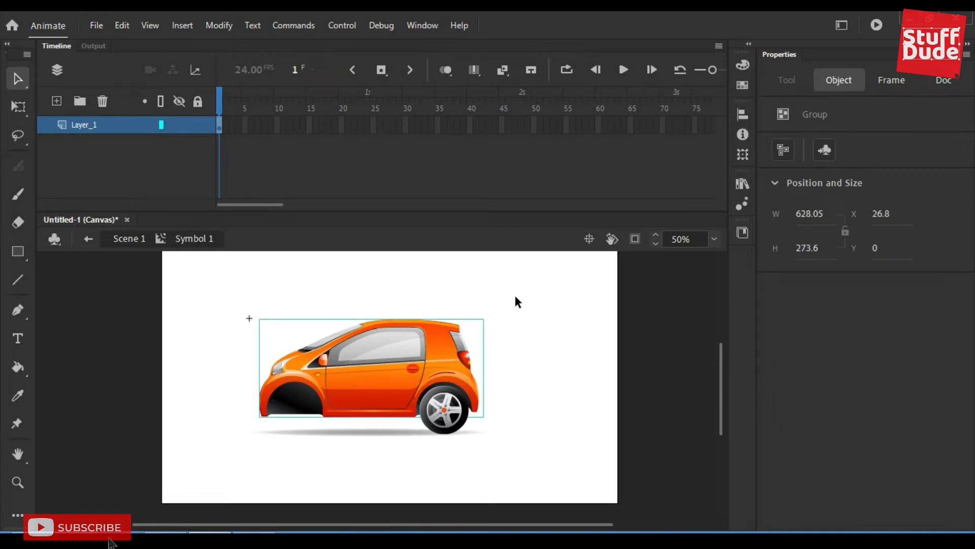
pyautogui.click(541, 314)
pyautogui.moveTo(552, 290); pyautogui.dragTo(284, 461)
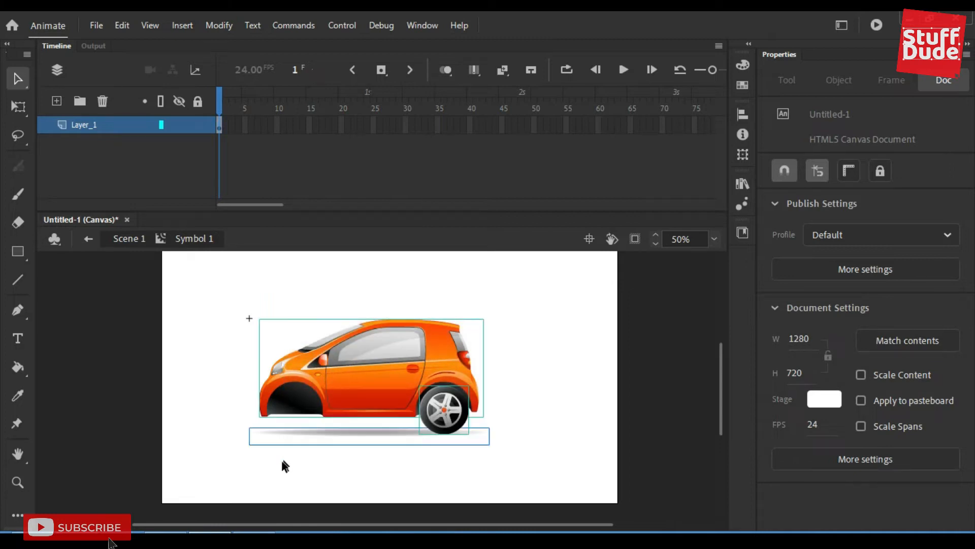
pyautogui.rightClick(352, 380)
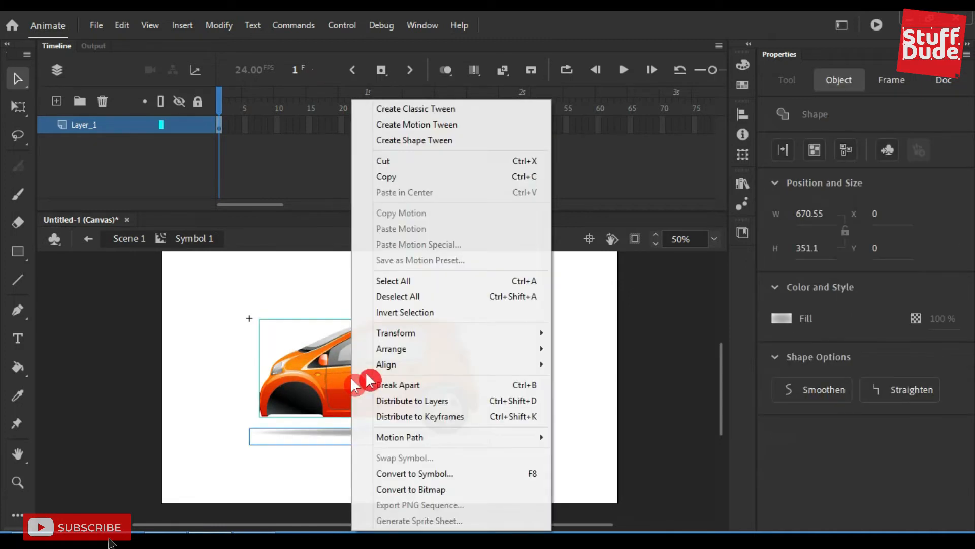
pyautogui.click(463, 400)
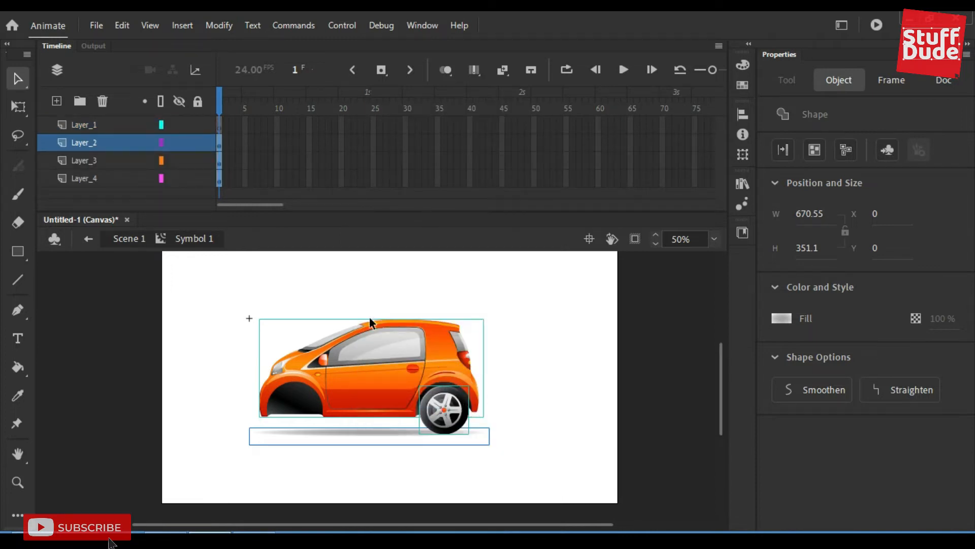
# - Delete the empty Layer_1 from the car symbol's timeline
pyautogui.click(147, 178)
pyautogui.click(108, 124)
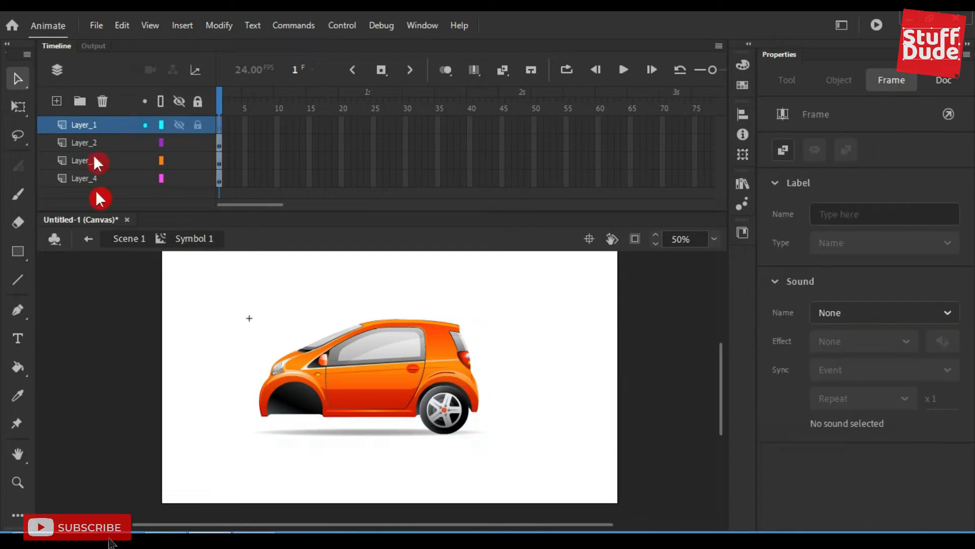
pyautogui.click(104, 99)
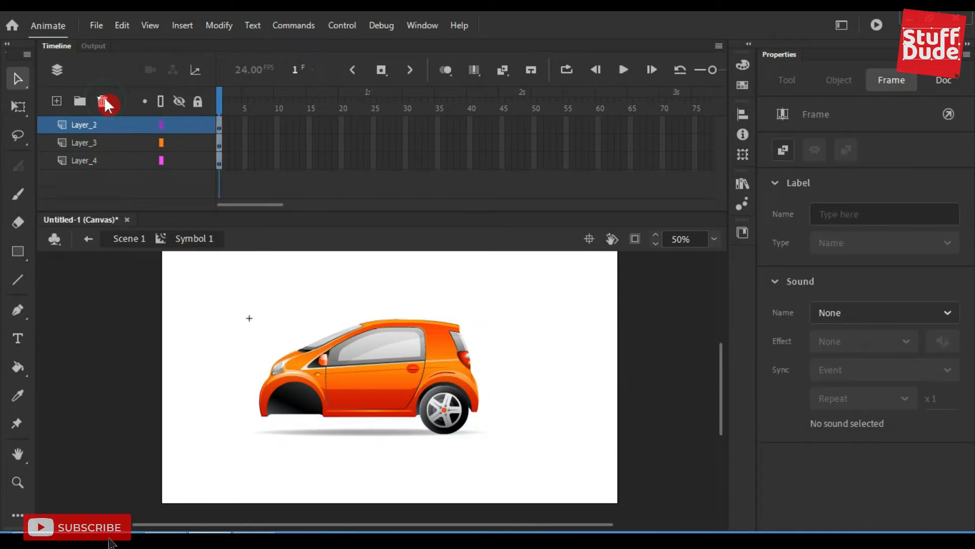
# - Rename the wheel layer tyre, the body layer car_body and the shadow layer shaadow
pyautogui.click(101, 127)
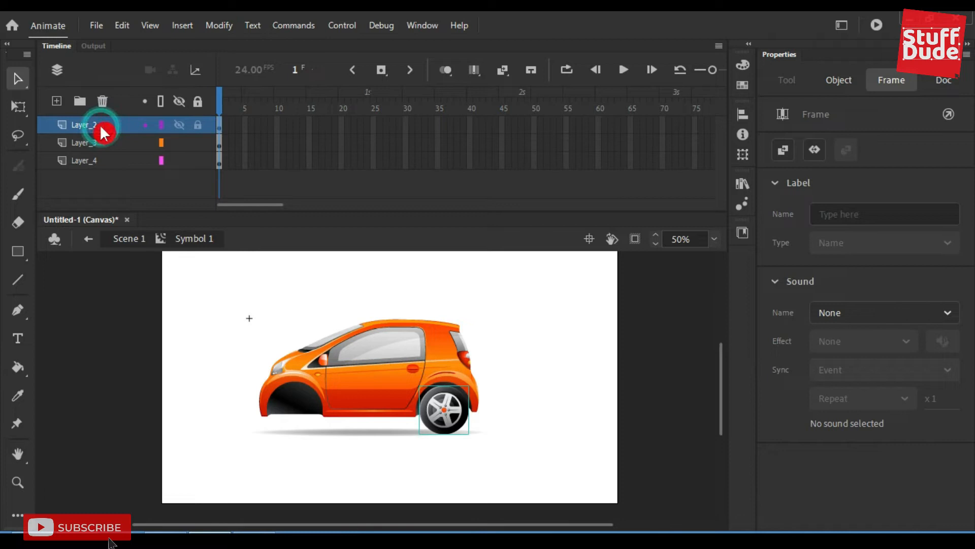
pyautogui.doubleClick(101, 126)
pyautogui.write('tyre')
pyautogui.doubleClick(97, 143)
pyautogui.write('car')
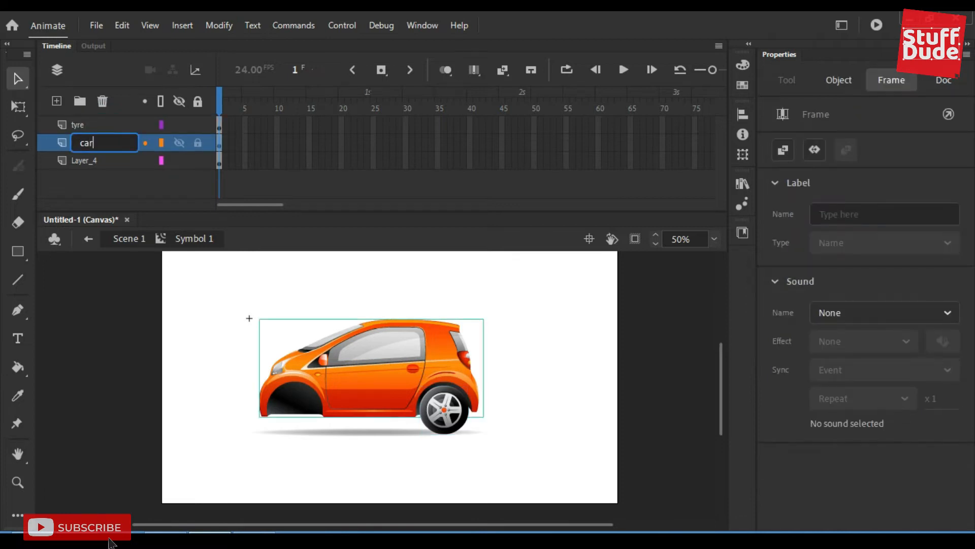
pyautogui.write('_body')
pyautogui.doubleClick(139, 157)
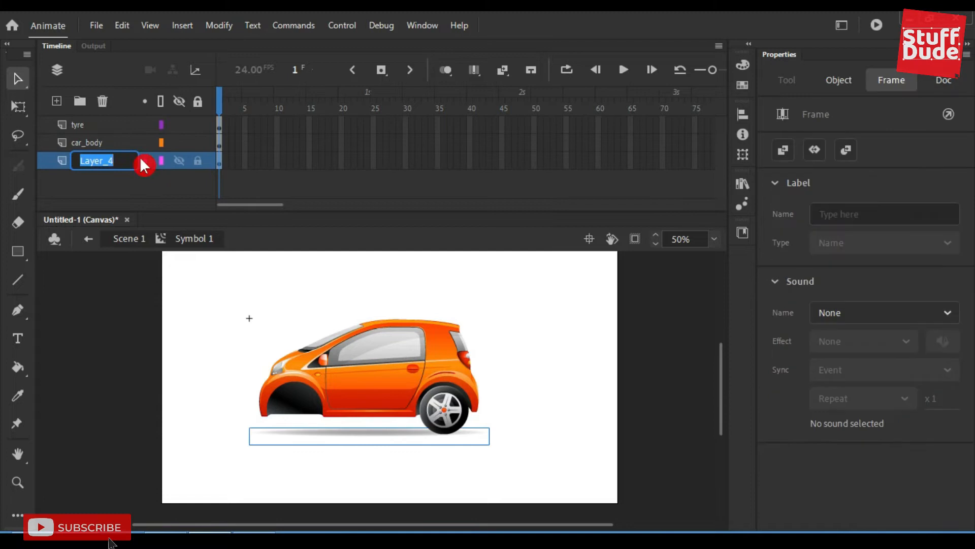
pyautogui.write('shaadow')
# - Convert the car's rear wheel group to a Movie Clip symbol
pyautogui.click(443, 419)
pyautogui.click(443, 419)
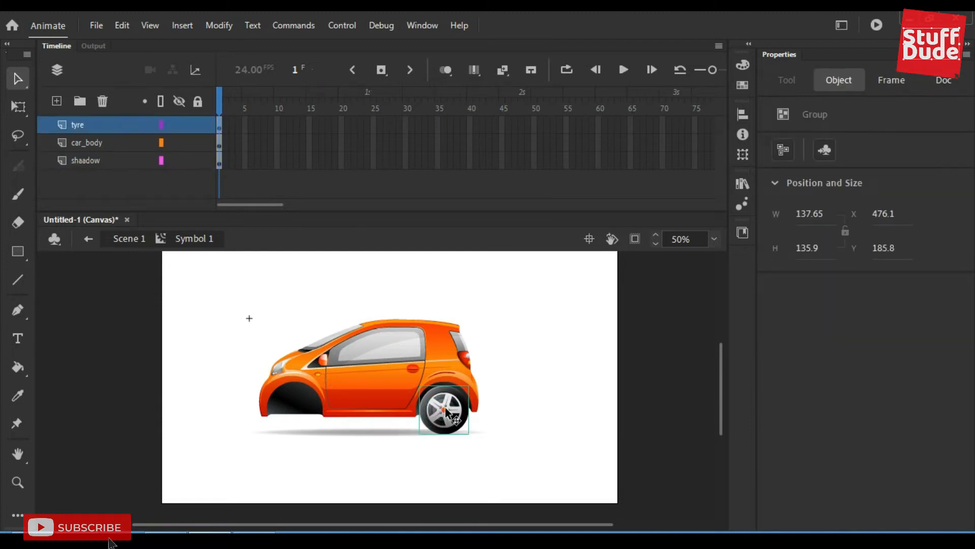
pyautogui.click(559, 342)
pyautogui.click(446, 410)
pyautogui.rightClick(459, 401)
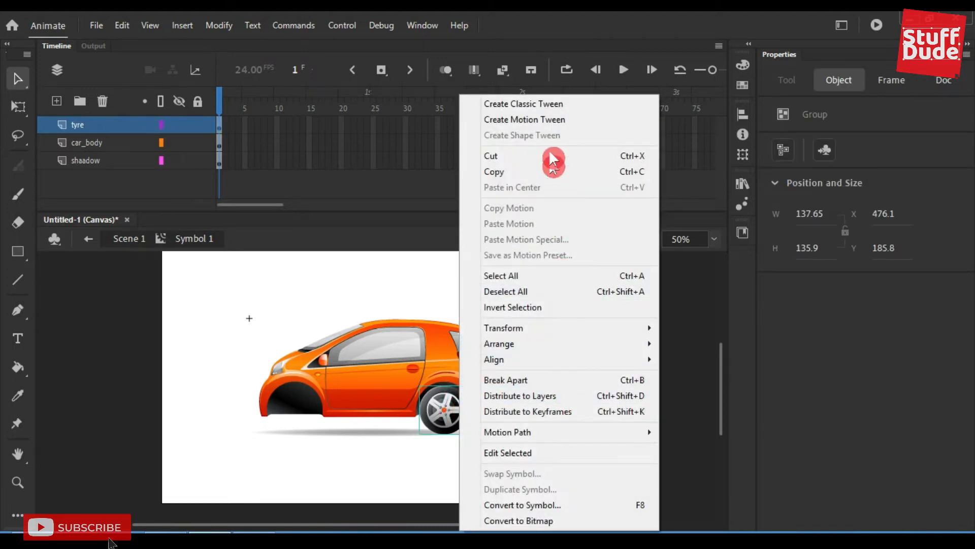
pyautogui.click(541, 505)
pyautogui.click(590, 118)
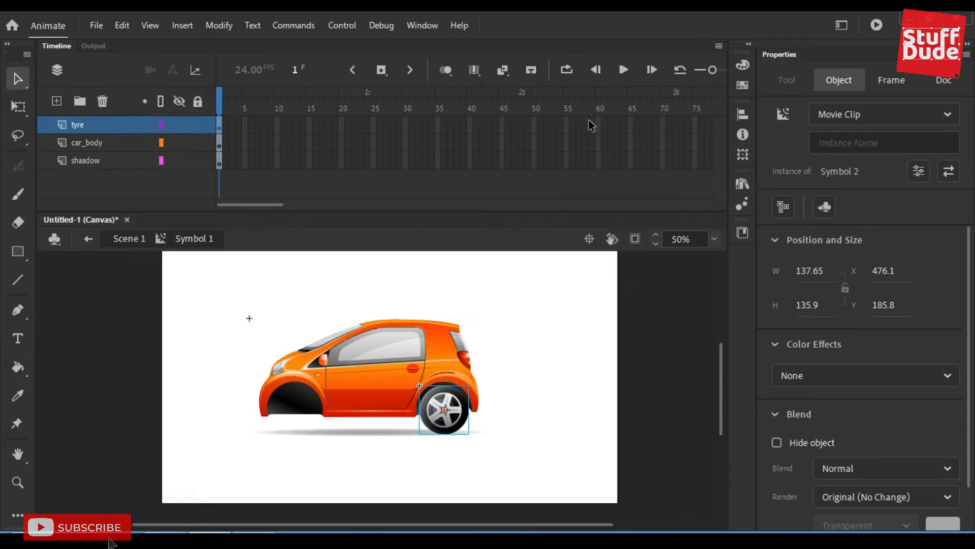
# - Open the wheel symbol for editing, create a classic tween on its layer and scrub through it
pyautogui.doubleClick(444, 406)
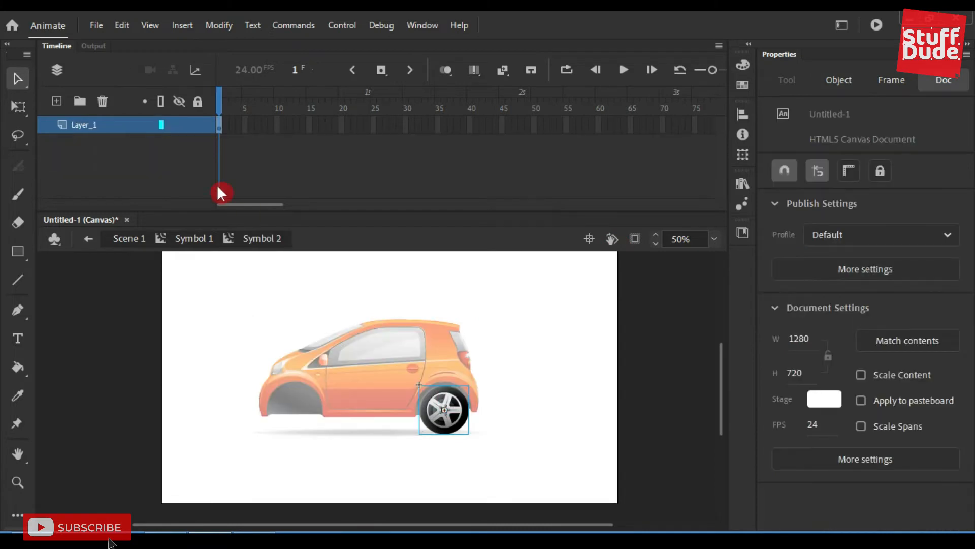
pyautogui.rightClick(219, 127)
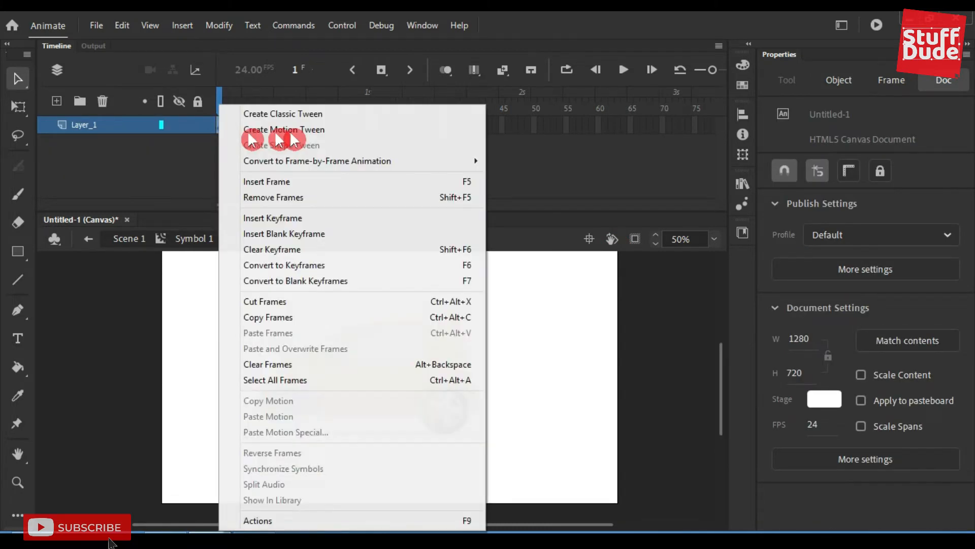
pyautogui.click(317, 120)
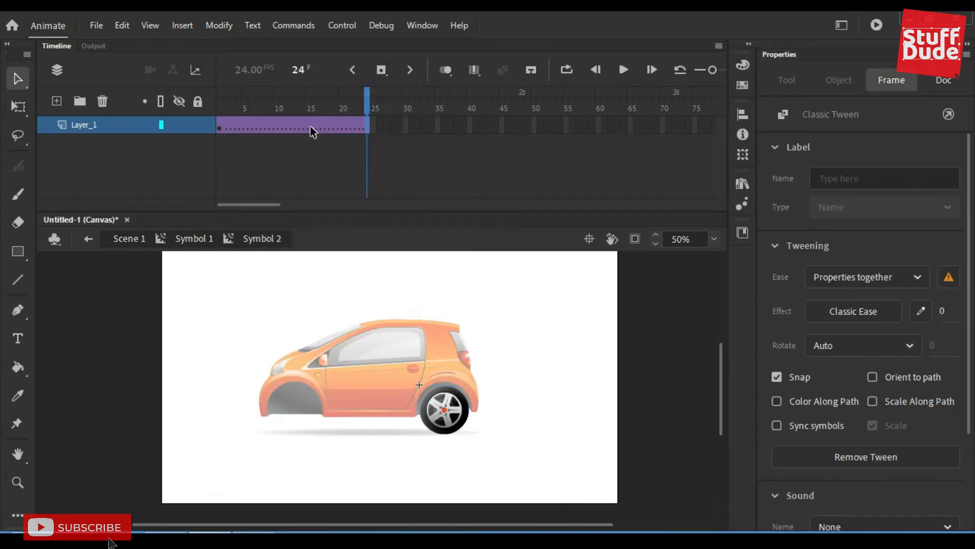
pyautogui.click(276, 126)
pyautogui.click(280, 98)
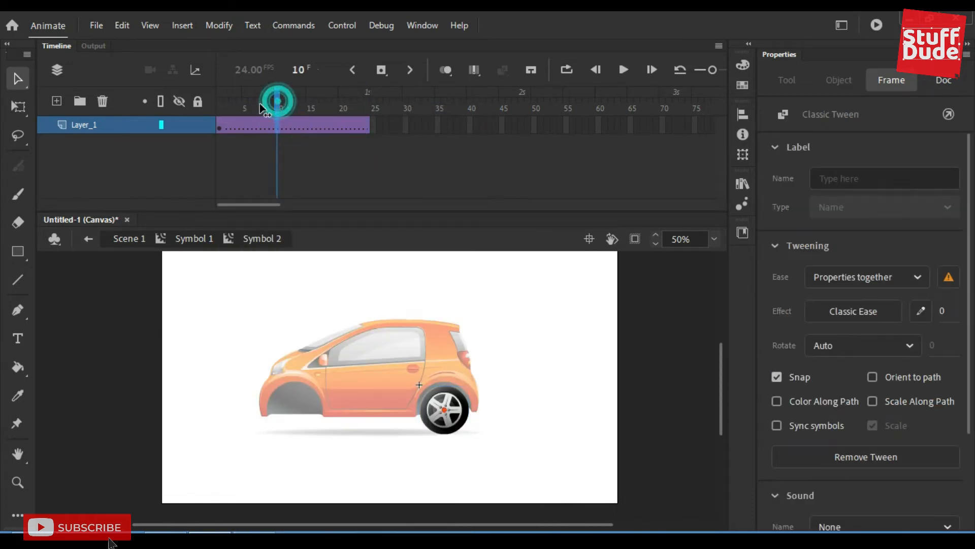
pyautogui.click(316, 105)
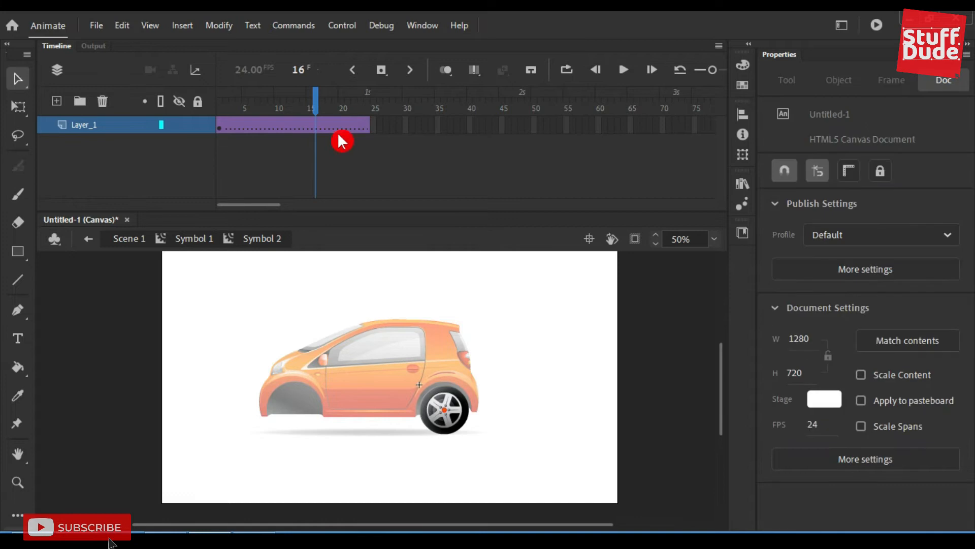
# - Set the wheel tween's rotation to Counter clockwise with 2 turns
pyautogui.click(286, 128)
pyautogui.click(908, 345)
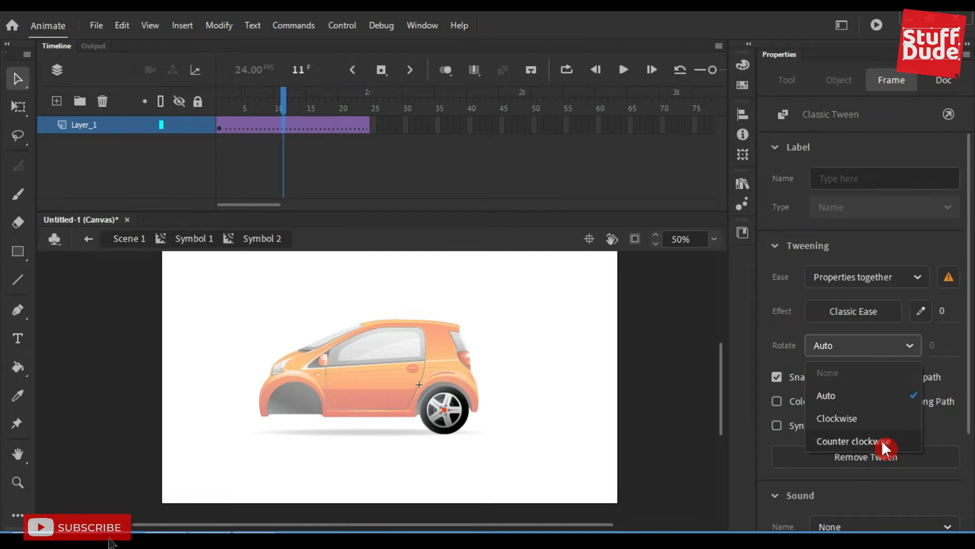
pyautogui.click(882, 440)
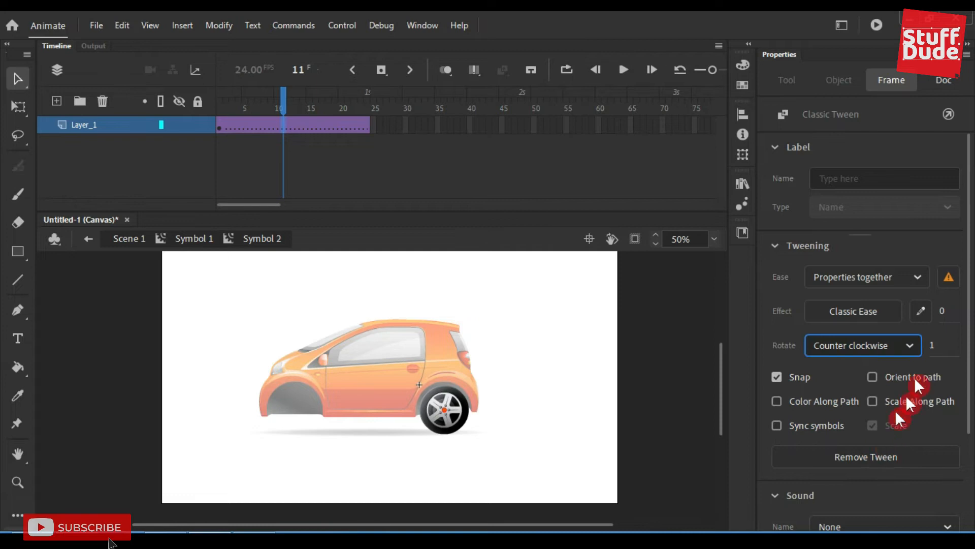
pyautogui.moveTo(931, 345); pyautogui.dragTo(1, 348)
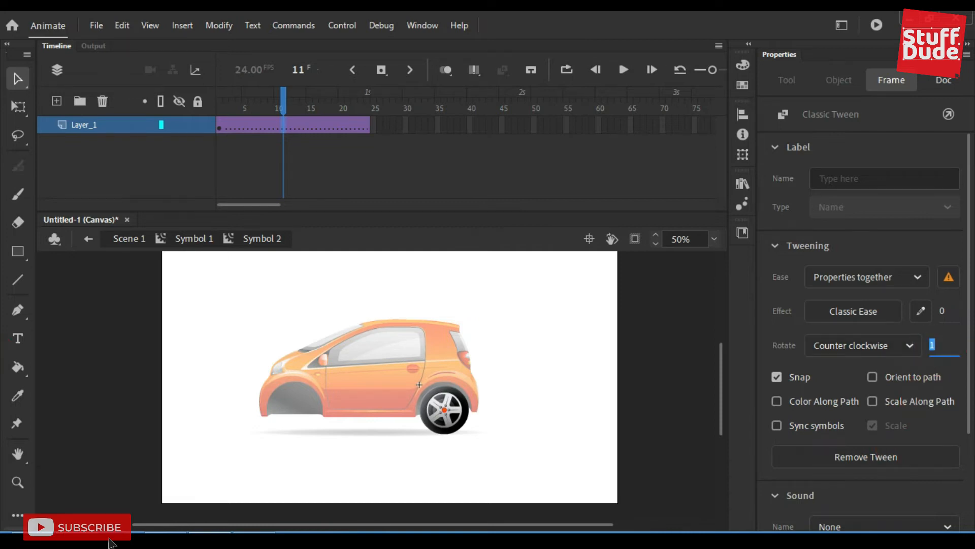
pyautogui.write('2')
pyautogui.click(1, 349)
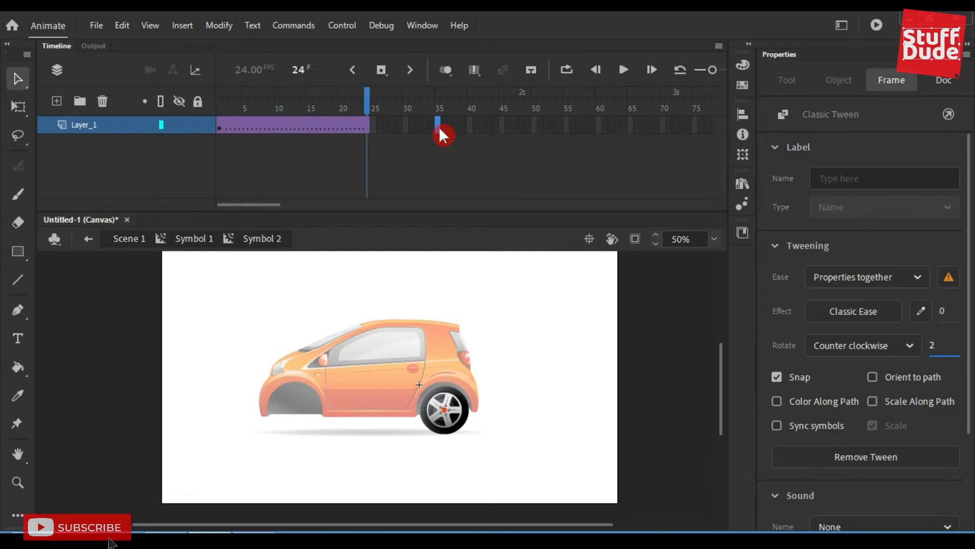
# - Insert a keyframe at frame 35 of the wheel tween and play the rotation from frame 1
pyautogui.rightClick(440, 128)
pyautogui.click(506, 219)
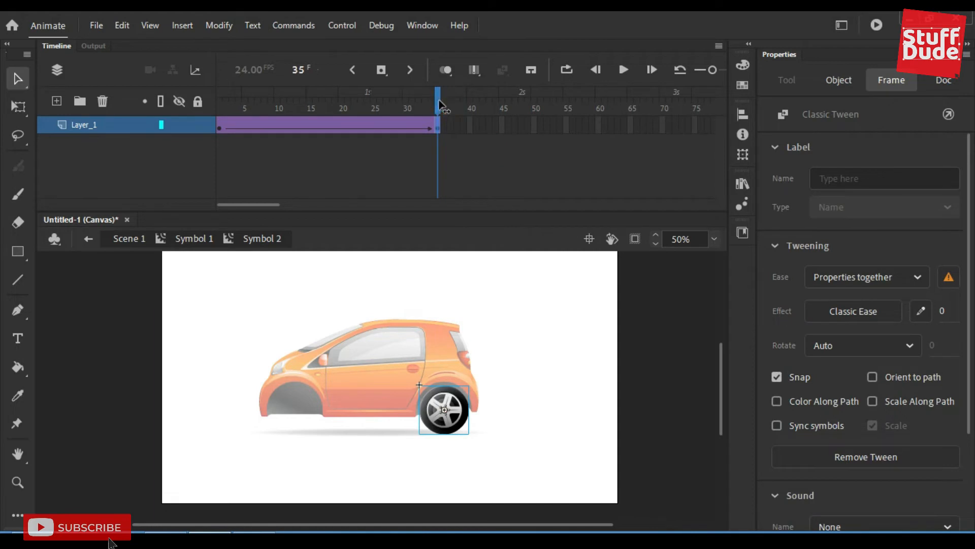
pyautogui.moveTo(442, 106); pyautogui.dragTo(216, 109)
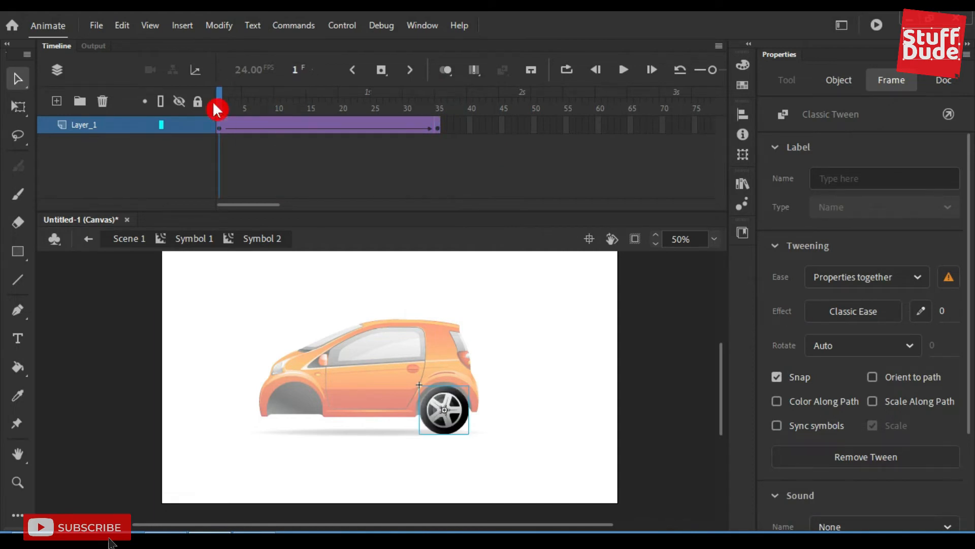
pyautogui.press('Return')
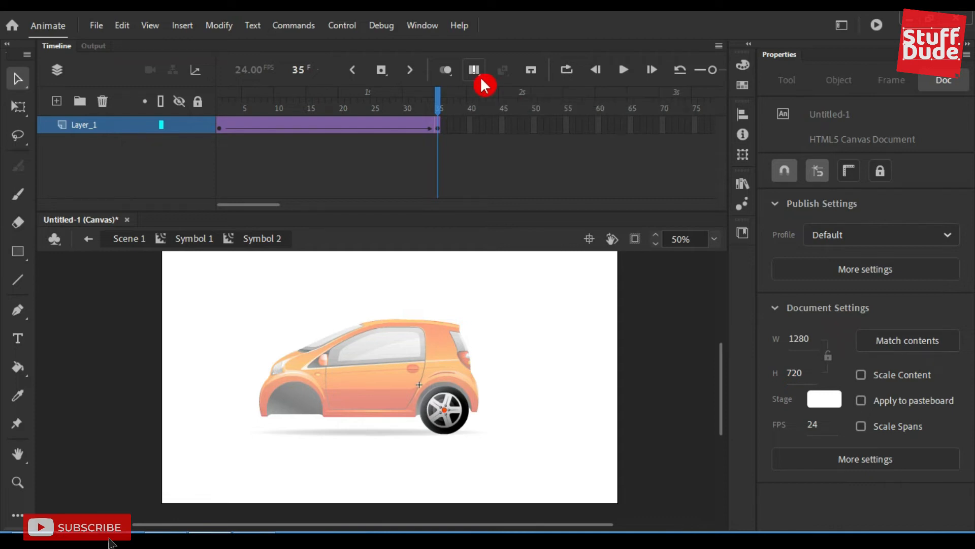
pyautogui.press('Return')
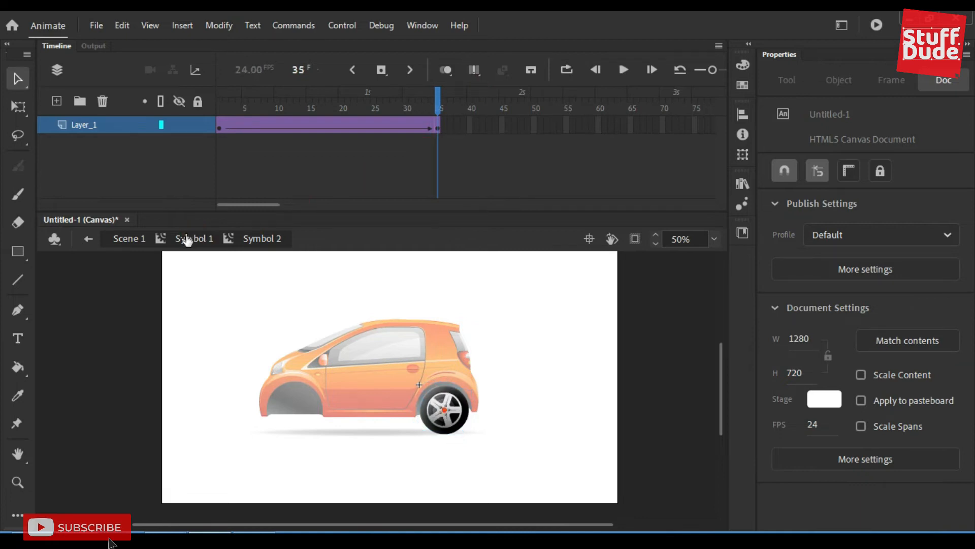
# - Return to the car symbol, reopen the wheel symbol and scrub its last frames to check the rotation
pyautogui.doubleClick(181, 274)
pyautogui.click(217, 273)
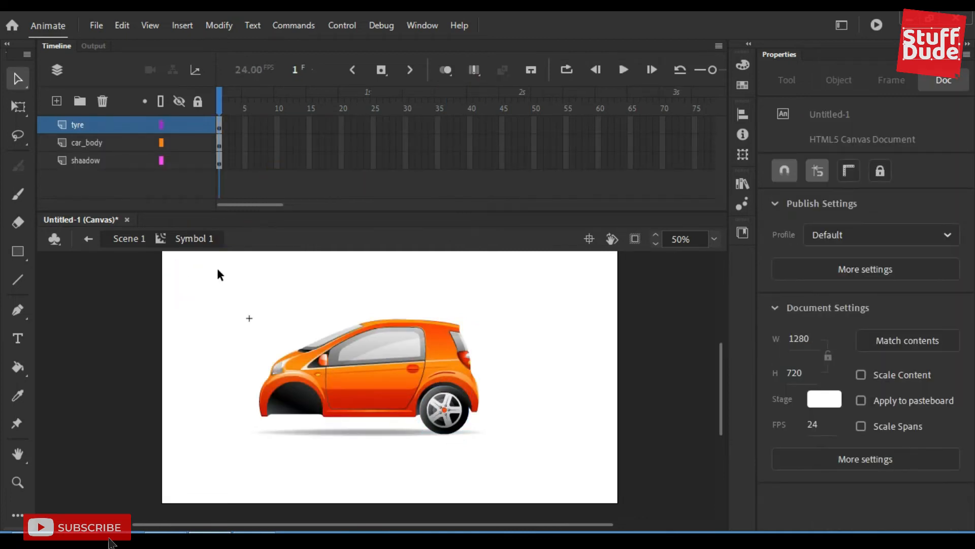
pyautogui.click(447, 412)
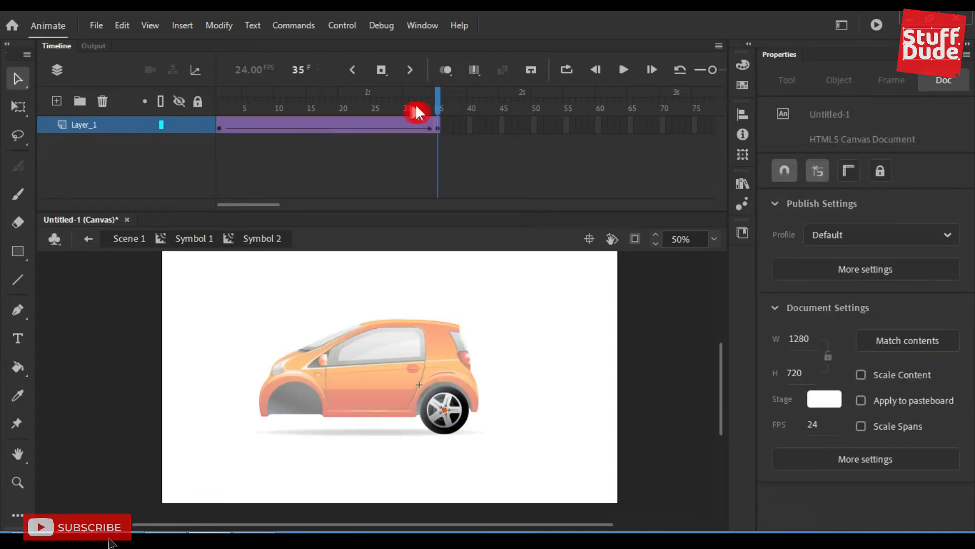
pyautogui.moveTo(419, 109); pyautogui.dragTo(435, 109)
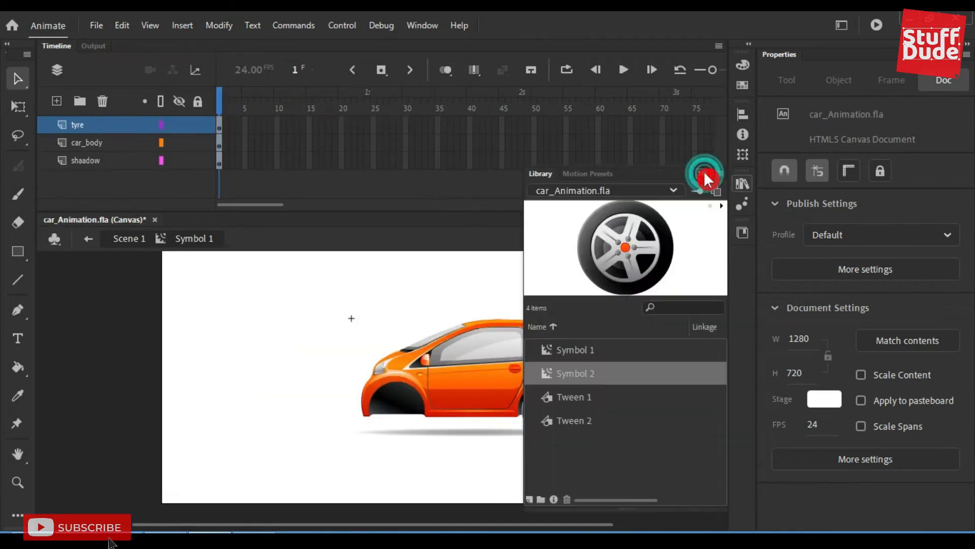
# - Place two library instances of Symbol 2 on the tyre layer, one at the front wheel arch and one in front of the car
pyautogui.click(706, 177)
pyautogui.click(770, 203)
pyautogui.click(743, 184)
pyautogui.moveTo(630, 378); pyautogui.dragTo(526, 382)
pyautogui.moveTo(603, 374); pyautogui.dragTo(315, 320)
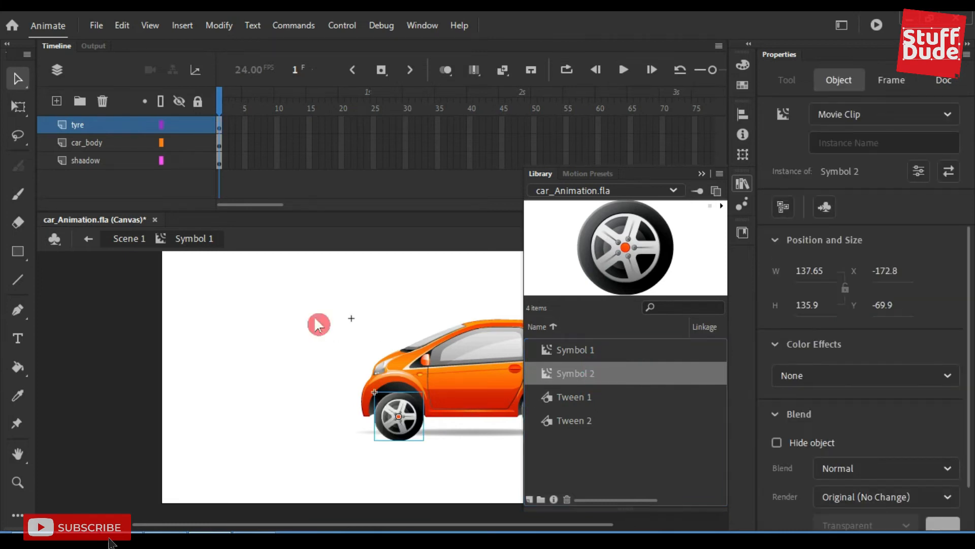
pyautogui.click(699, 174)
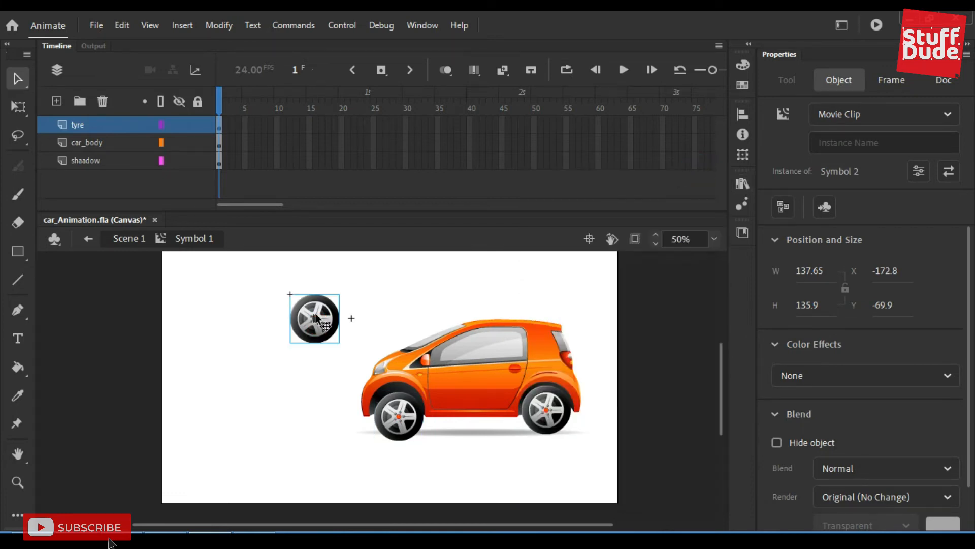
# - Publish the document and delete the spare wheel in front of the car
pyautogui.click(96, 25)
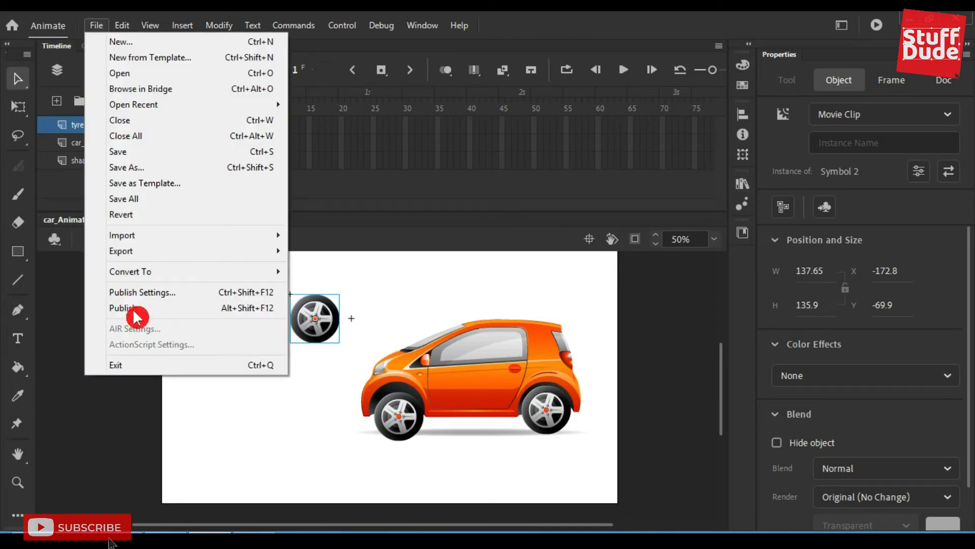
pyautogui.click(133, 309)
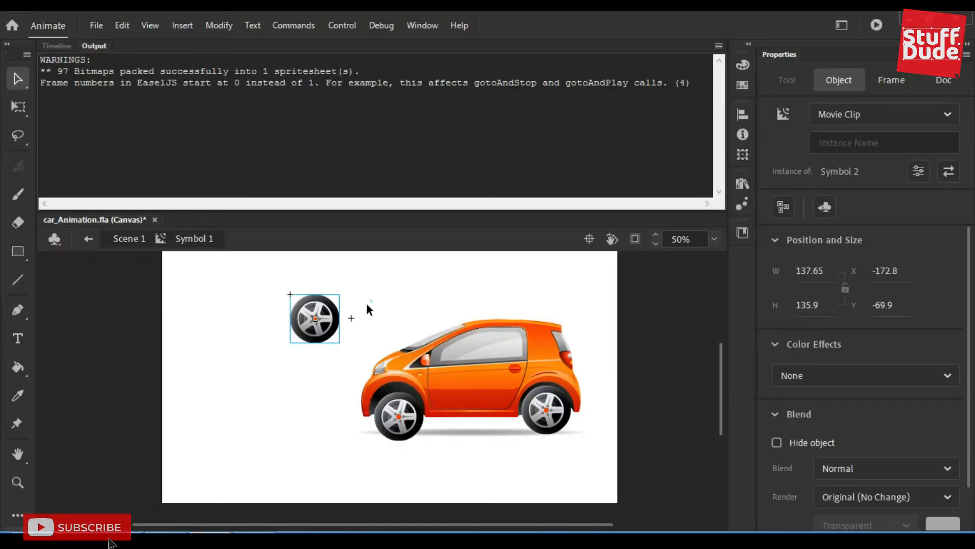
pyautogui.click(366, 302)
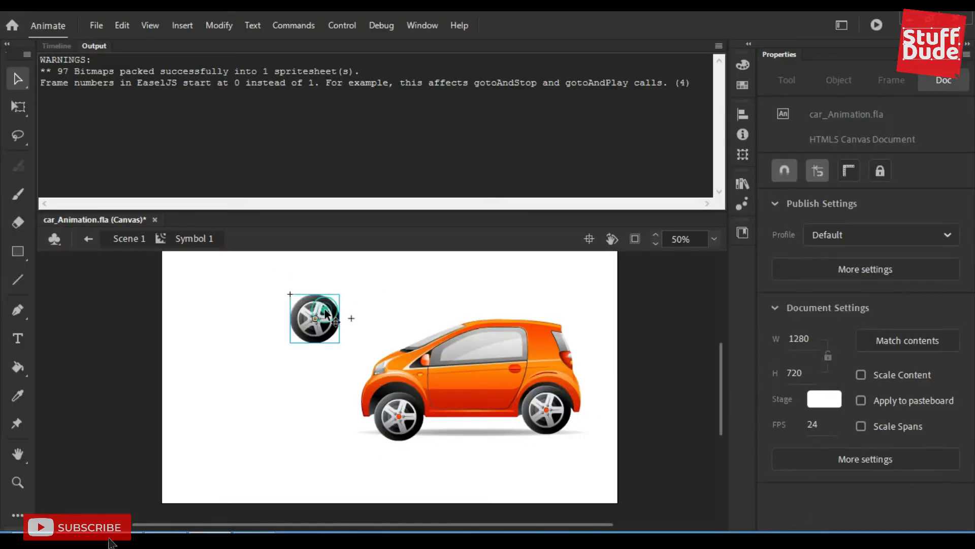
pyautogui.press('Delete')
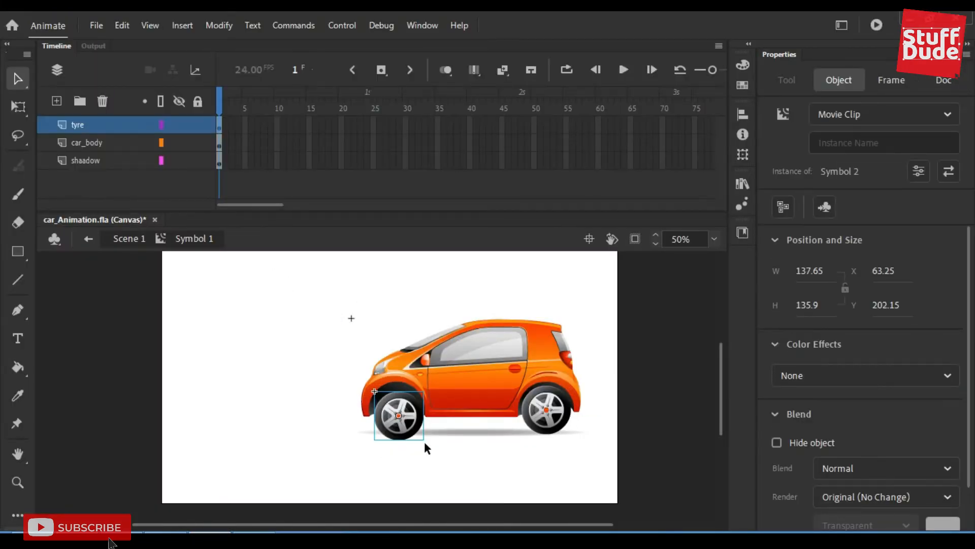
# - Nudge the front wheel up and slightly sideways until it sits in the front arch, level with the rear wheel
pyautogui.hotkey('shift', 'Up')
pyautogui.press('Up')
pyautogui.press('Up')
pyautogui.press('Up')
pyautogui.press('Up')
pyautogui.press('Up')
pyautogui.press('Up')
pyautogui.press('Up')
pyautogui.press('Up')
pyautogui.press('Up')
pyautogui.press('Up')
pyautogui.press('Down')
pyautogui.press('Left')
pyautogui.press('Left')
pyautogui.press('Right')
pyautogui.press('Left')
pyautogui.press('Left')
pyautogui.press('Left')
pyautogui.press('Left')
pyautogui.press('Up')
pyautogui.press('Right')
pyautogui.press('Right')
pyautogui.press('Down')
pyautogui.press('Down')
pyautogui.press('Down')
pyautogui.press('Down')
# - Convert the car's shadow to a Movie Clip symbol and open it for editing
pyautogui.click(438, 430)
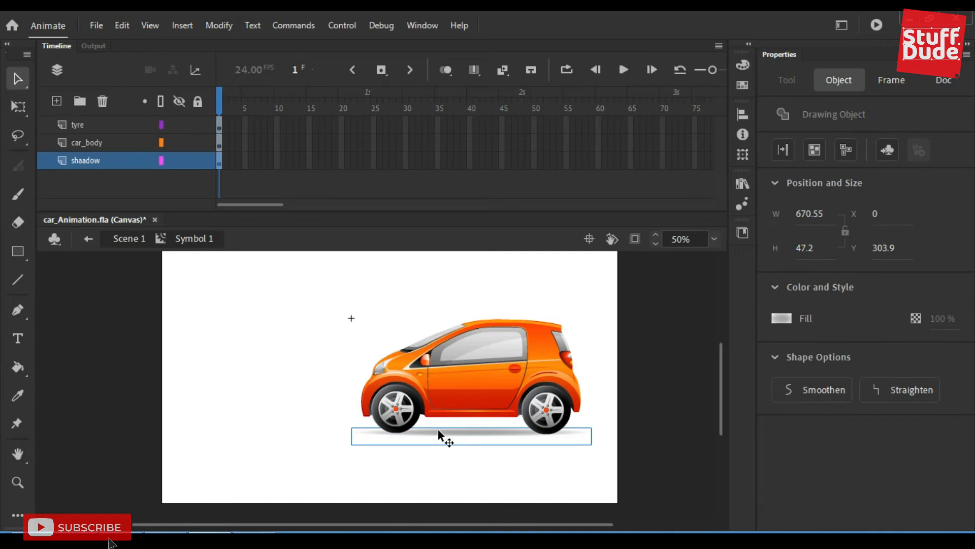
pyautogui.rightClick(438, 430)
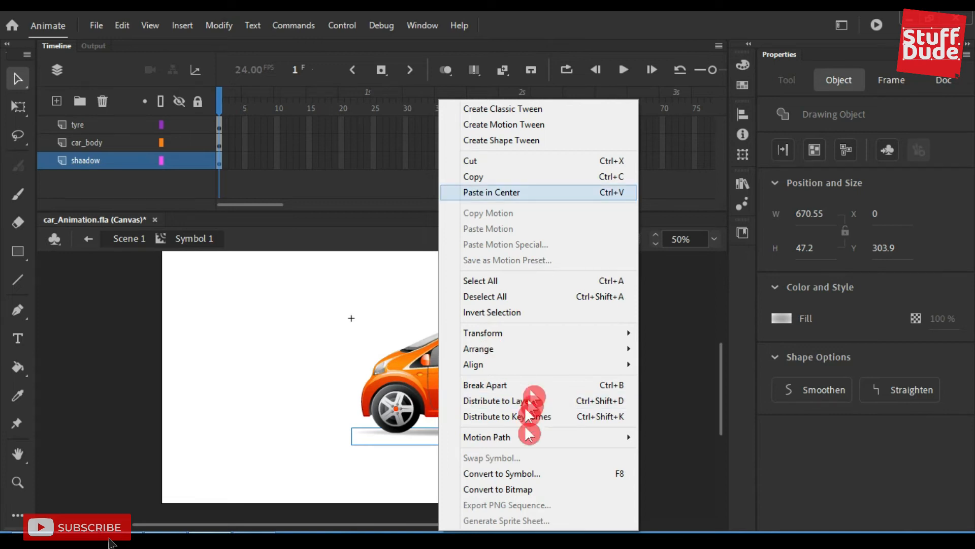
pyautogui.click(529, 474)
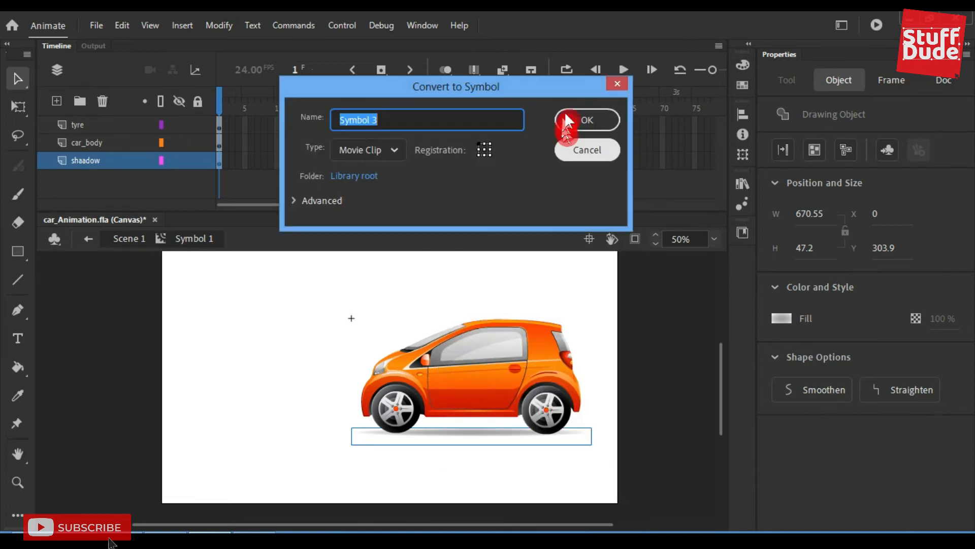
pyautogui.click(584, 120)
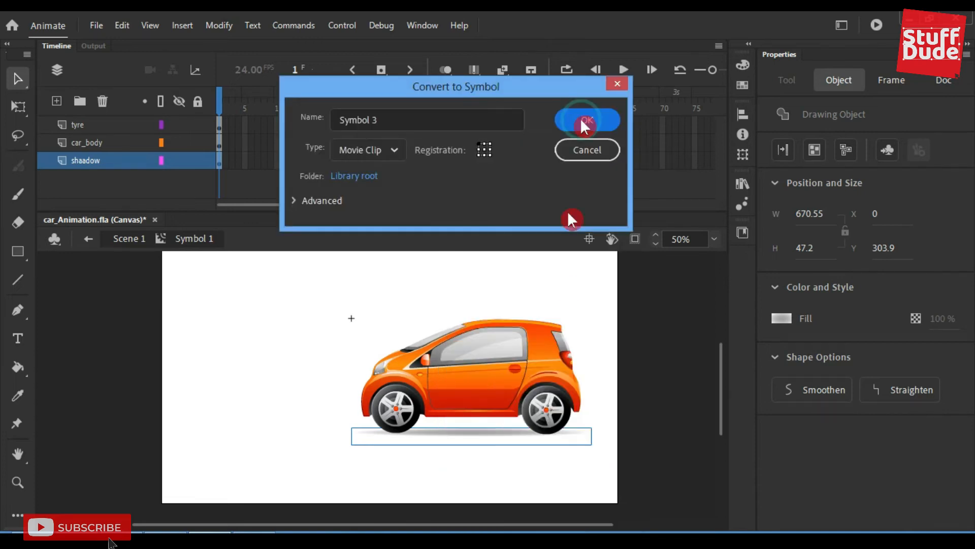
pyautogui.doubleClick(480, 435)
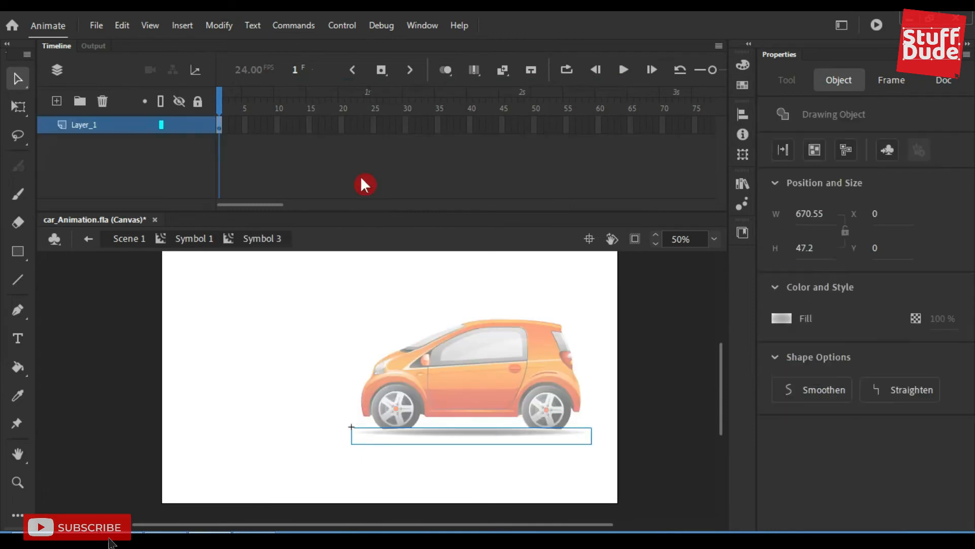
# - Create a classic tween for the shadow in Symbol 3 and insert an end keyframe at frame 35
pyautogui.click(219, 126)
pyautogui.rightClick(220, 127)
pyautogui.click(326, 53)
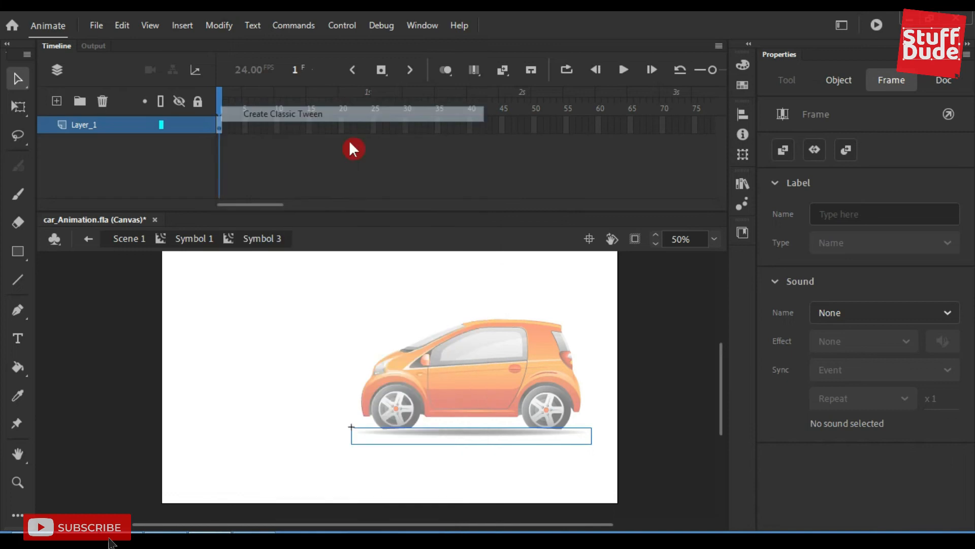
pyautogui.click(548, 312)
pyautogui.click(438, 124)
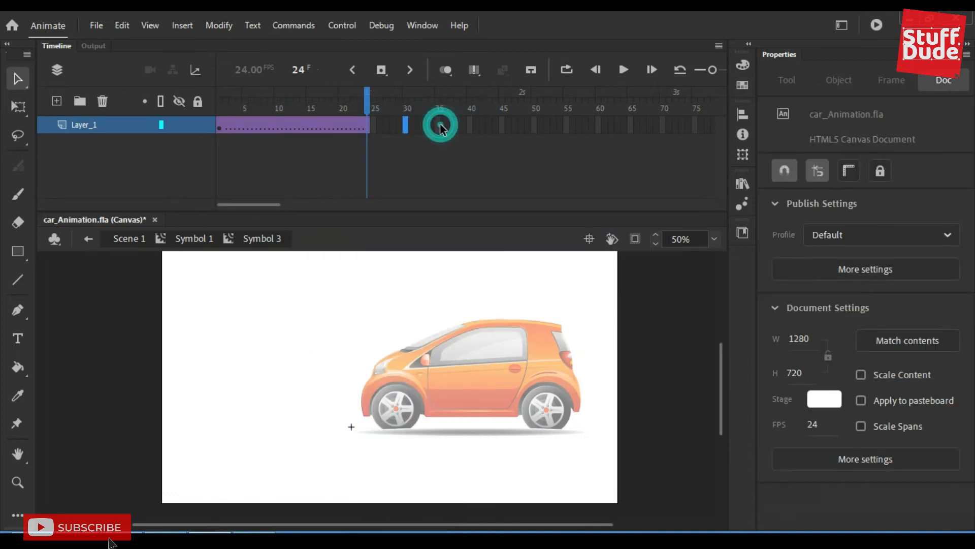
pyautogui.rightClick(439, 126)
pyautogui.click(506, 219)
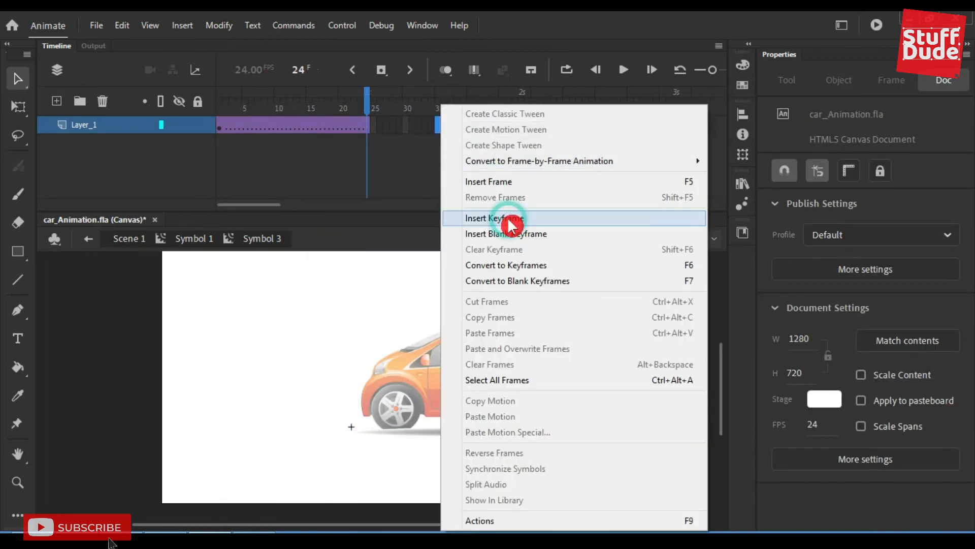
# - Insert a keyframe at frame 18 of the shadow tween and nudge the shadow slightly vertically there
pyautogui.click(331, 126)
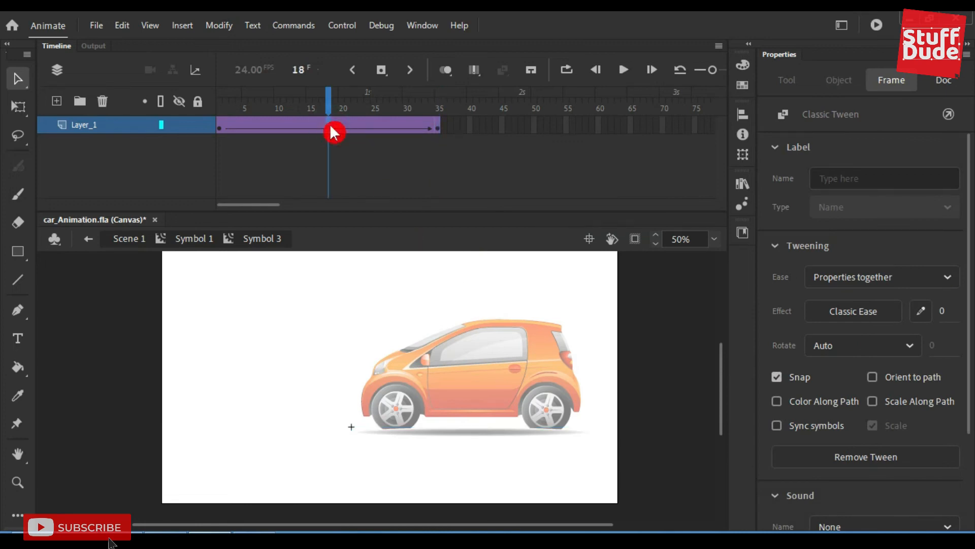
pyautogui.rightClick(331, 128)
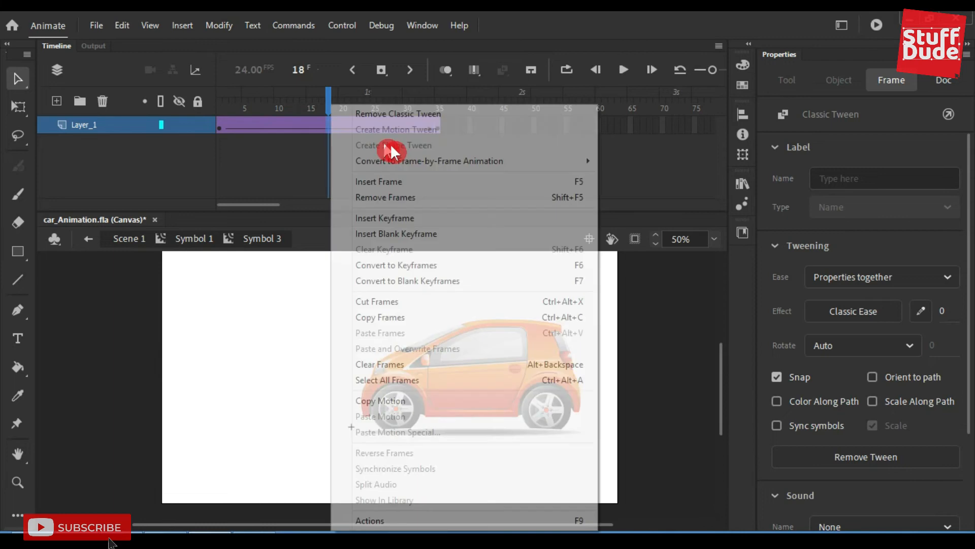
pyautogui.click(406, 218)
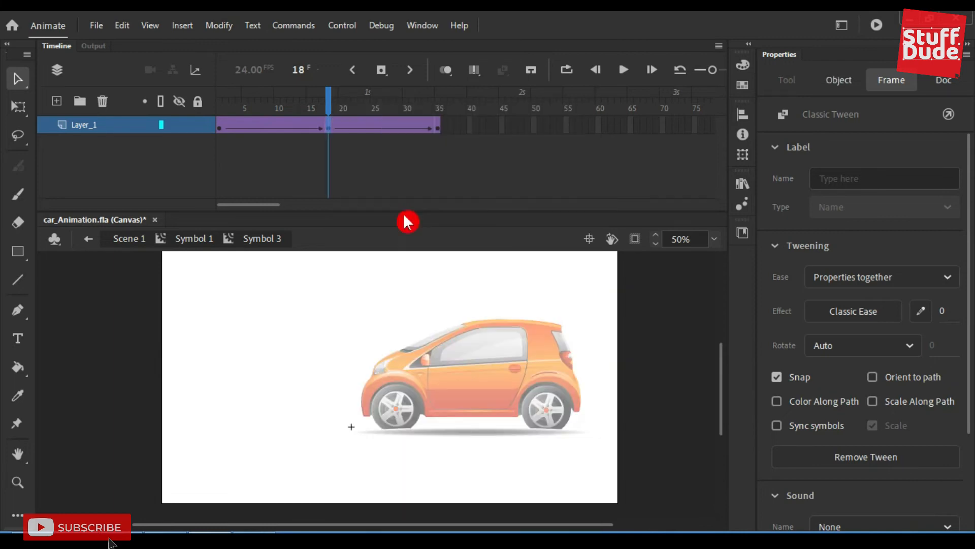
pyautogui.press('Up')
pyautogui.press('Up')
pyautogui.press('Up')
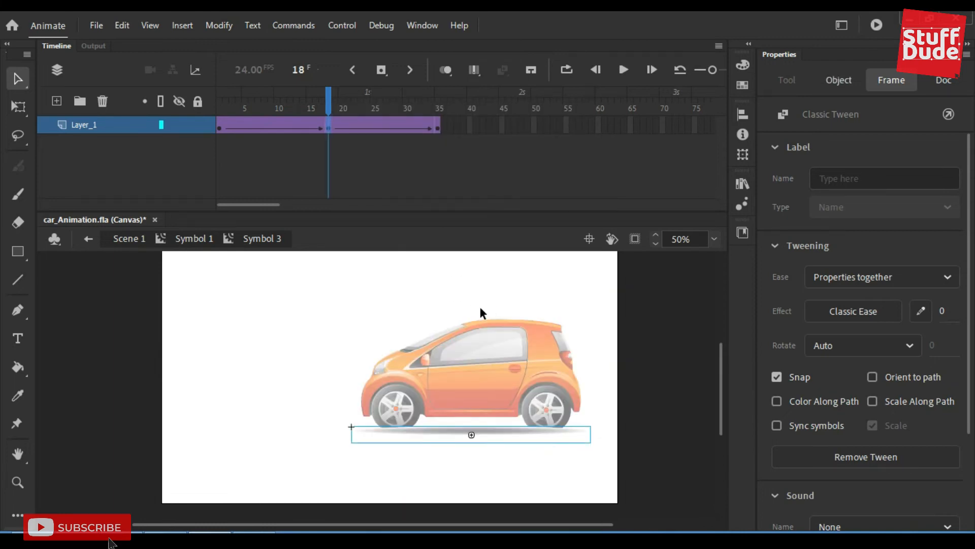
pyautogui.press('Up')
pyautogui.press('Up')
pyautogui.press('Up')
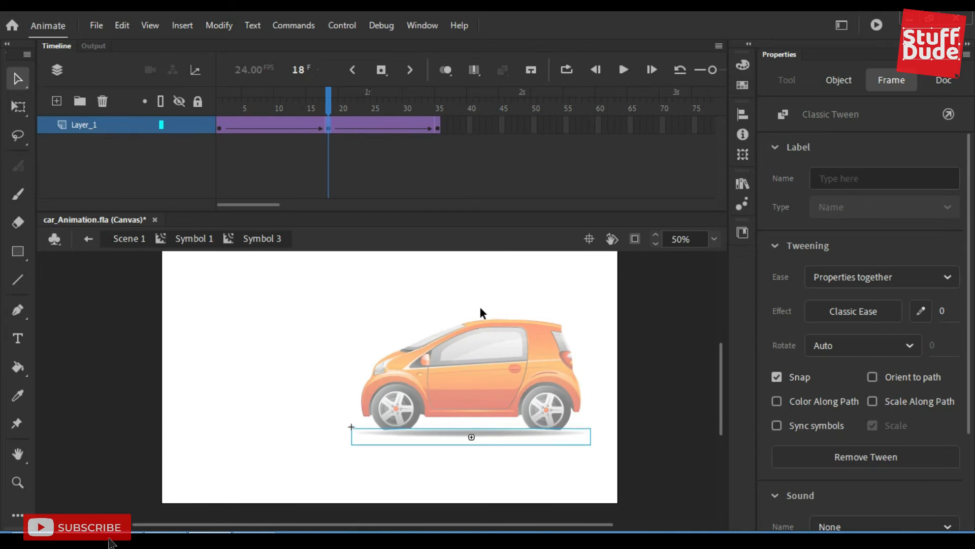
# - Scrub through the shadow tween, return to Symbol 1 and check the contents of the car_body layer
pyautogui.click(439, 124)
pyautogui.moveTo(444, 117); pyautogui.dragTo(204, 113)
pyautogui.doubleClick(257, 277)
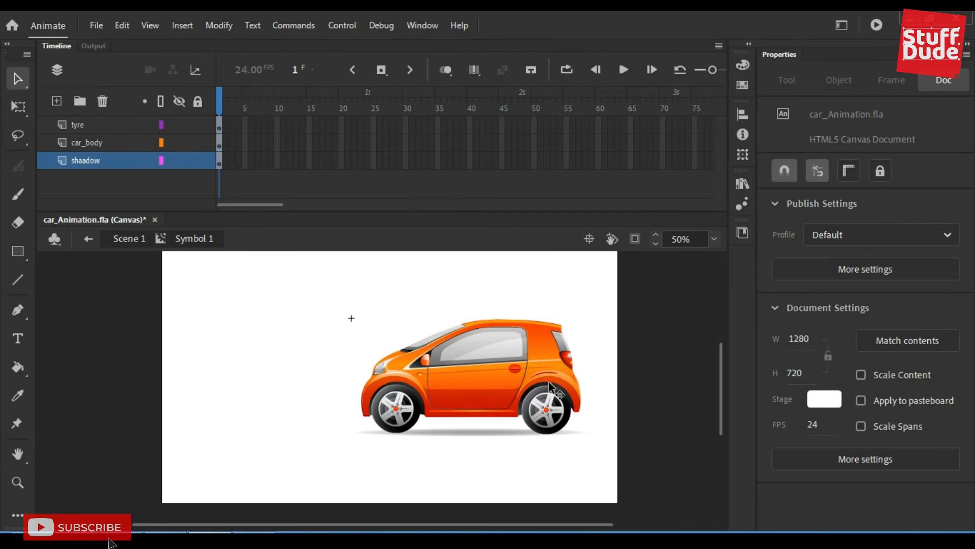
pyautogui.click(219, 145)
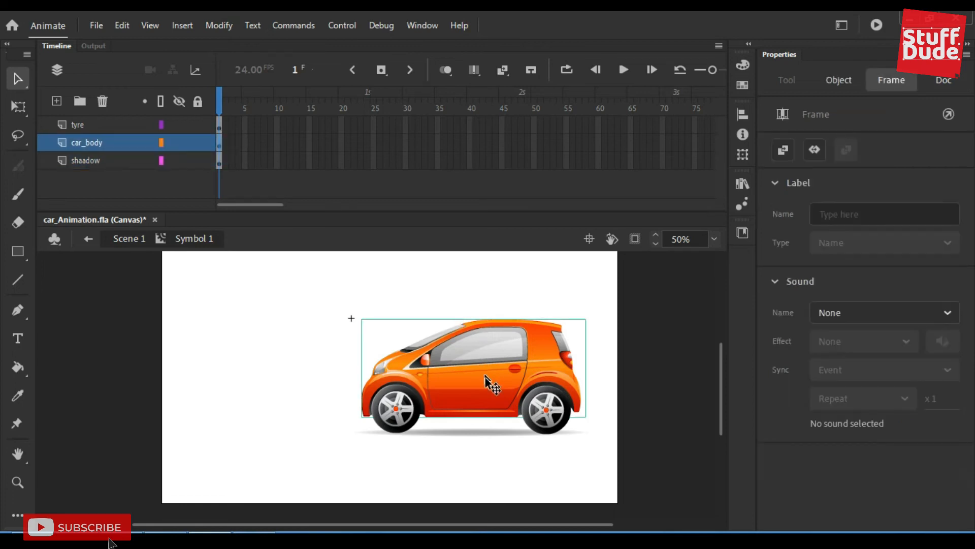
pyautogui.click(298, 361)
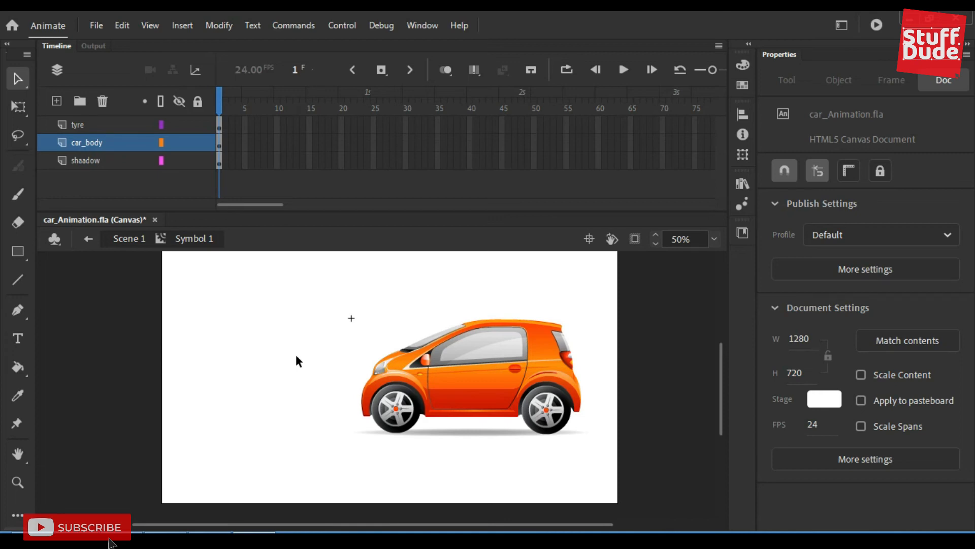
# - Return to Scene 1 and move the car into the lower right corner of the stage, with its shadow near the bottom edge
pyautogui.click(135, 239)
pyautogui.moveTo(462, 353); pyautogui.dragTo(493, 404)
pyautogui.click(567, 316)
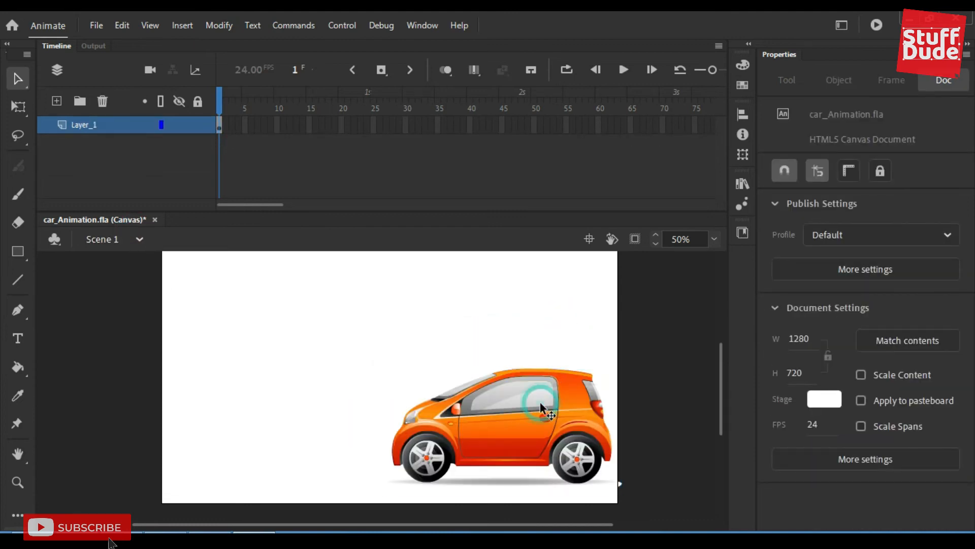
pyautogui.click(540, 402)
pyautogui.click(544, 306)
pyautogui.click(563, 407)
pyautogui.moveTo(559, 403); pyautogui.dragTo(558, 414)
# - Tween the car across the stage with a classic tween, ending at a frame 75 keyframe with the car at the stage's left edge
pyautogui.rightClick(219, 124)
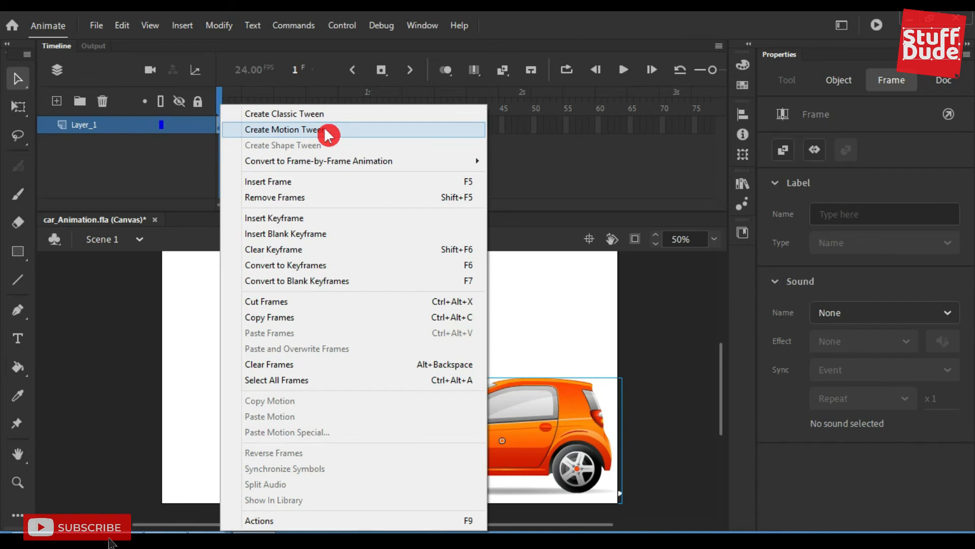
pyautogui.click(325, 130)
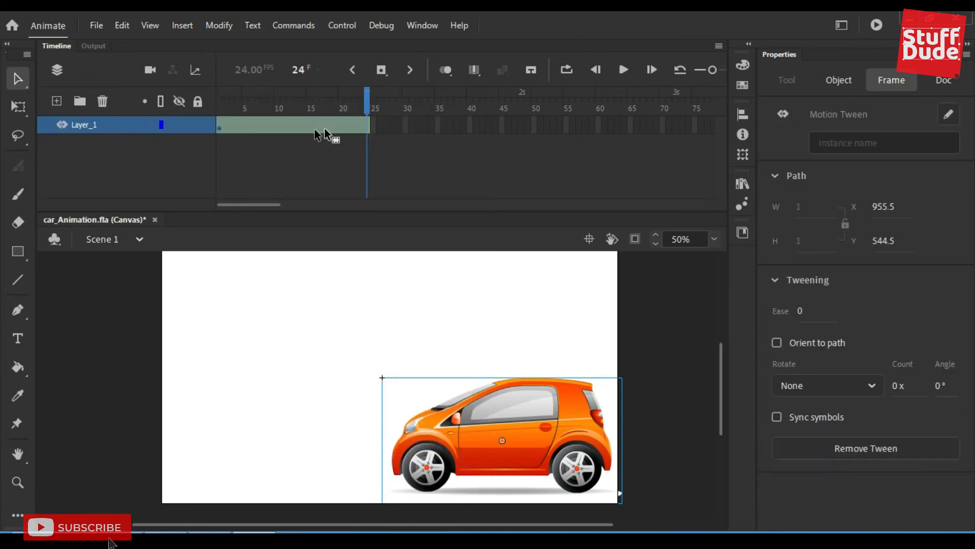
pyautogui.rightClick(694, 125)
pyautogui.click(768, 220)
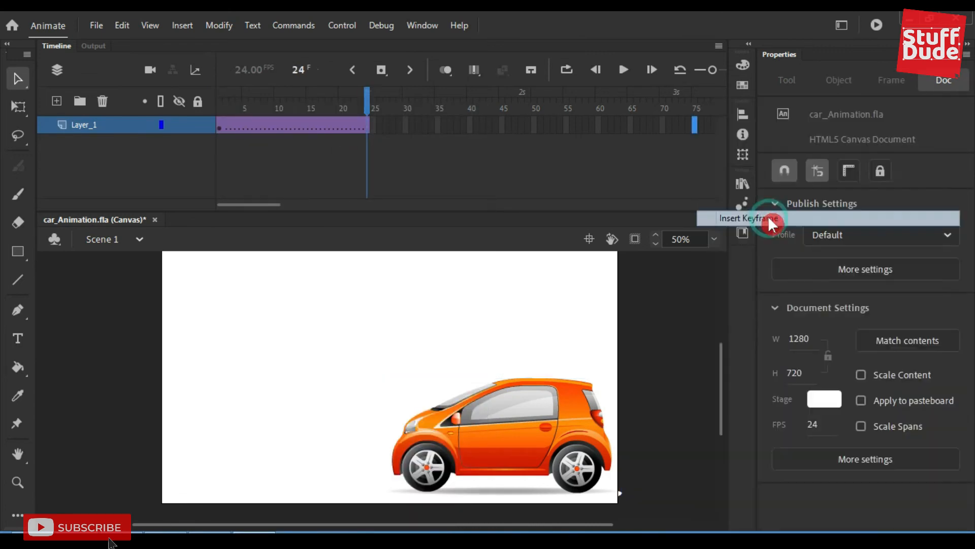
pyautogui.moveTo(498, 419); pyautogui.dragTo(339, 415)
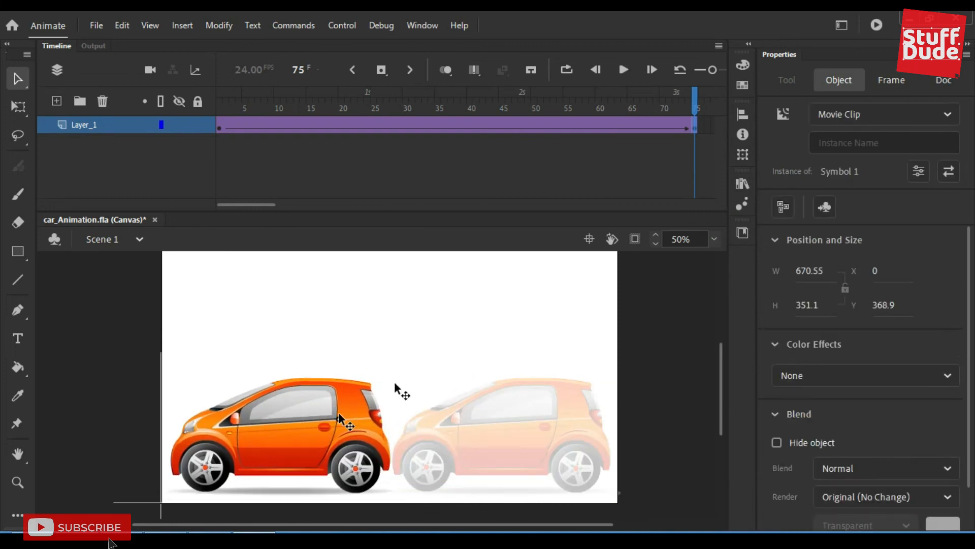
# - Move the car's end keyframe to frame 70, place the car at about X 12.1 there, and scrub through the tween
pyautogui.click(633, 179)
pyautogui.moveTo(558, 413); pyautogui.dragTo(344, 411)
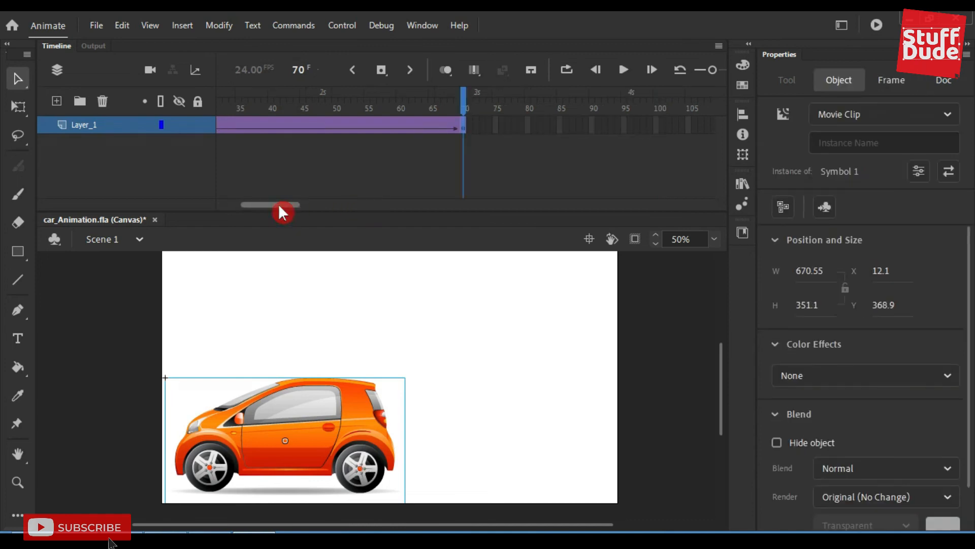
pyautogui.moveTo(278, 204); pyautogui.dragTo(229, 204)
pyautogui.click(438, 127)
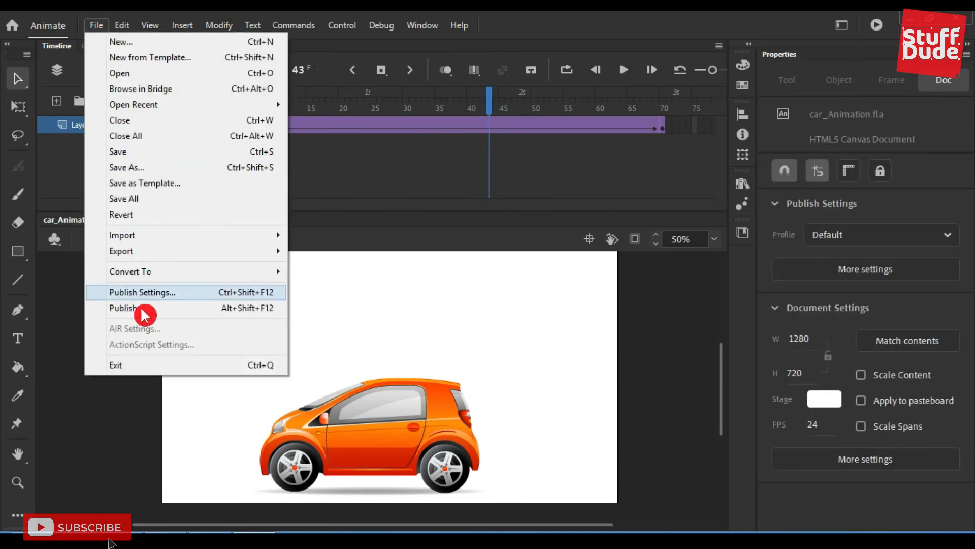
# - Publish the canvas document and convert it to an ActionScript 3.0 document, accepting the suggested file name
pyautogui.click(142, 308)
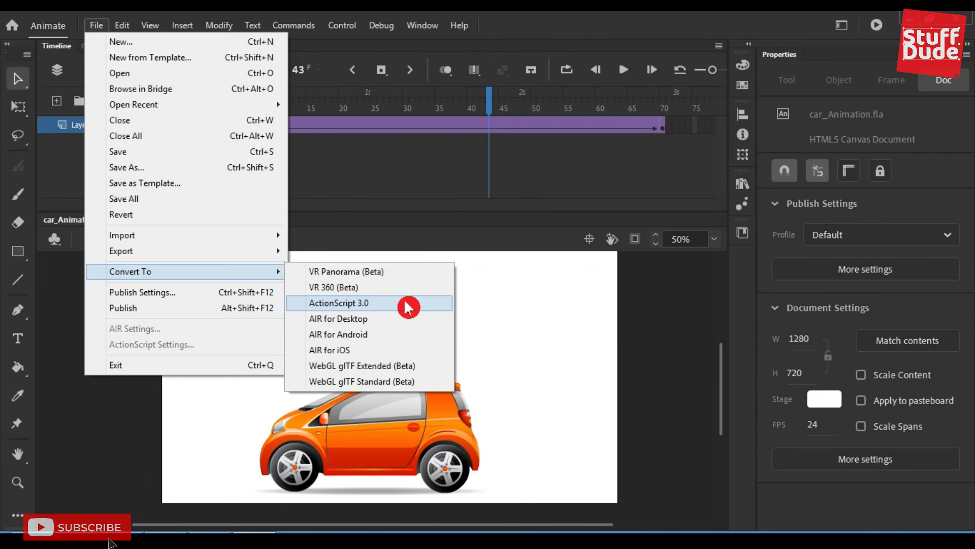
pyautogui.click(409, 303)
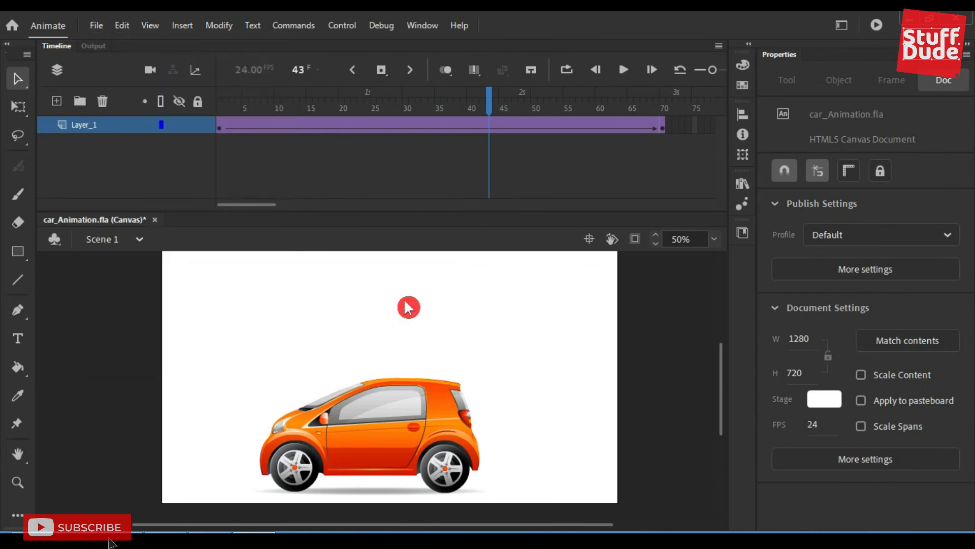
pyautogui.press('Return')
pyautogui.click(438, 369)
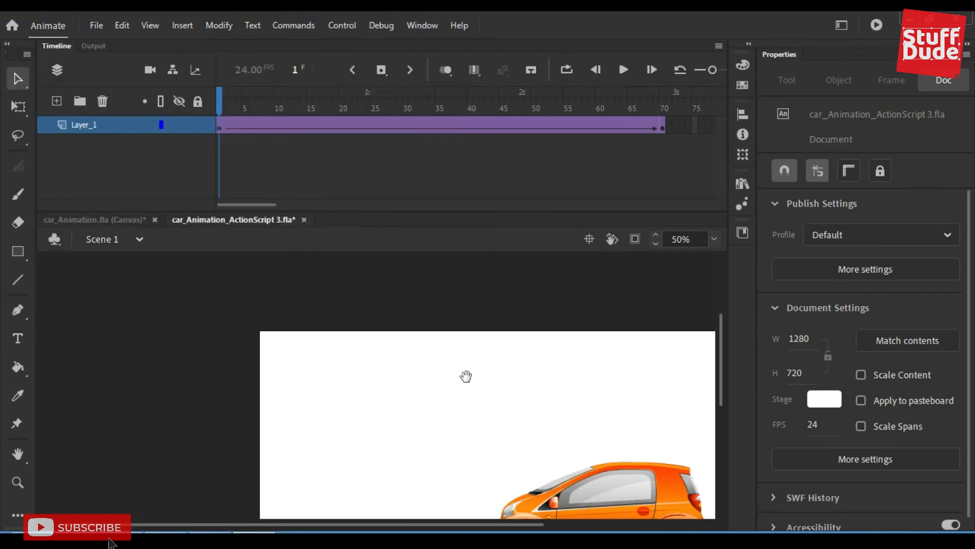
# - Run a movie test of the ActionScript 3.0 version to watch the car animation
pyautogui.moveTo(478, 371); pyautogui.dragTo(392, 306)
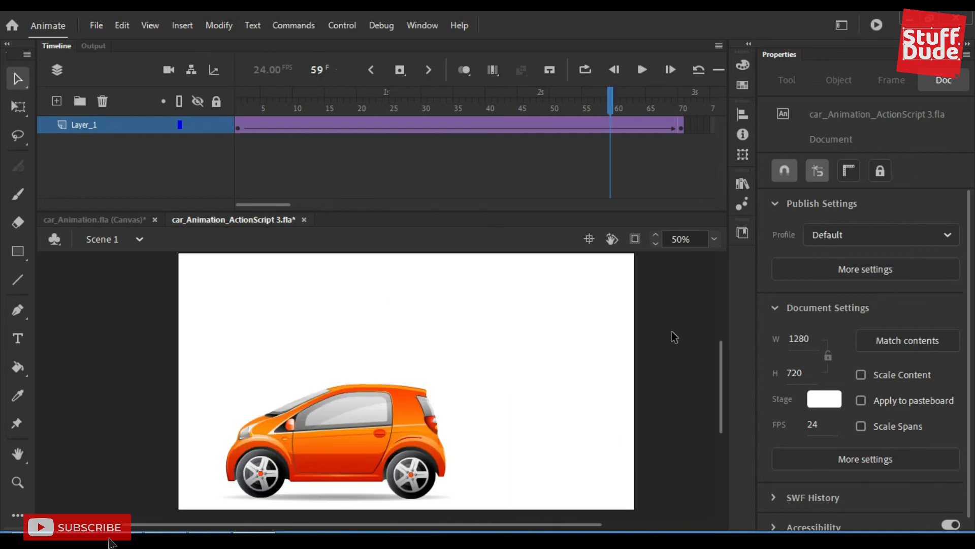
pyautogui.hotkey('ctrl', 'Return')
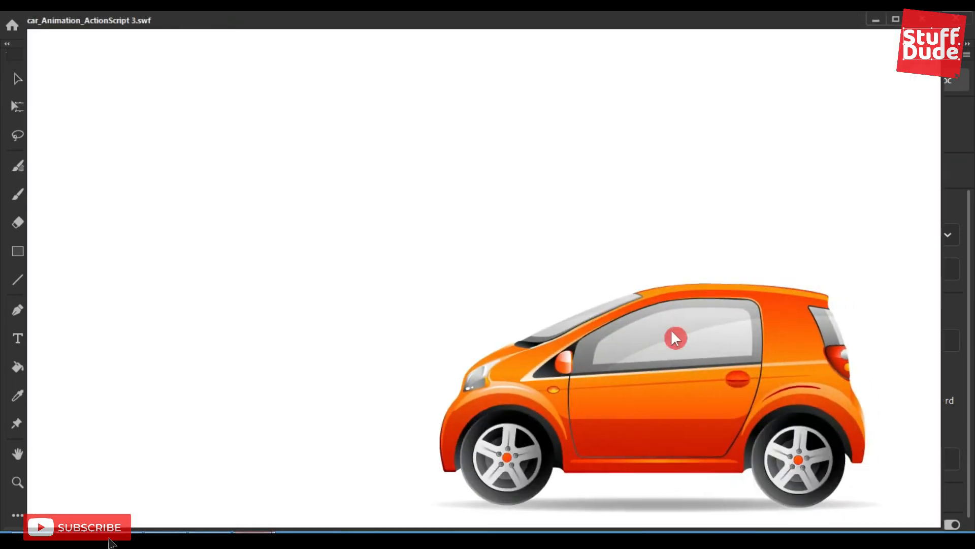